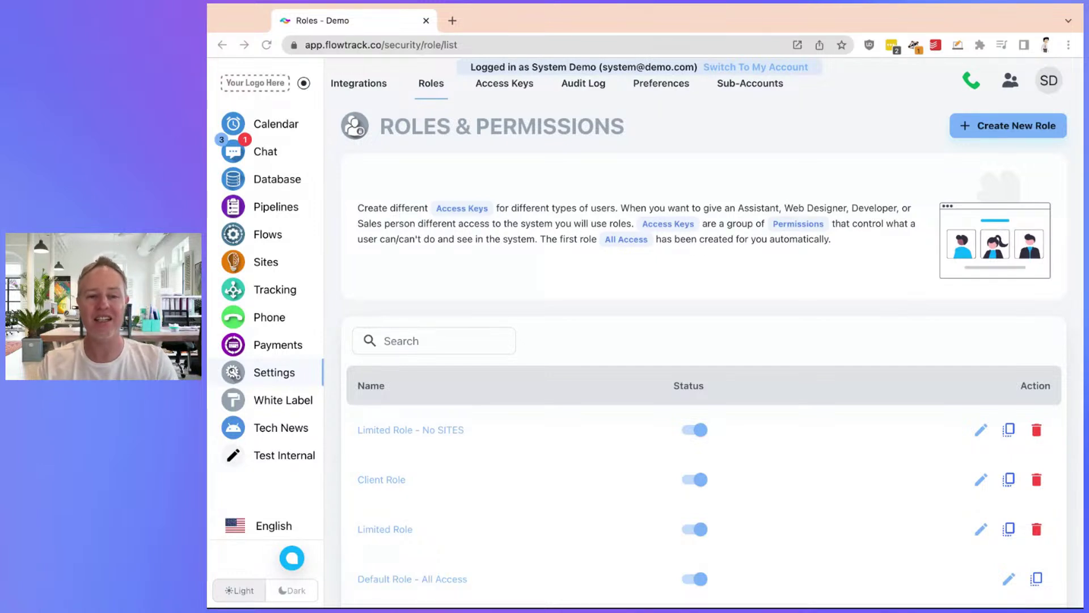
- Open the "Limited Role - No SITES" role and review its detailed Billing permissions
click(425, 431)
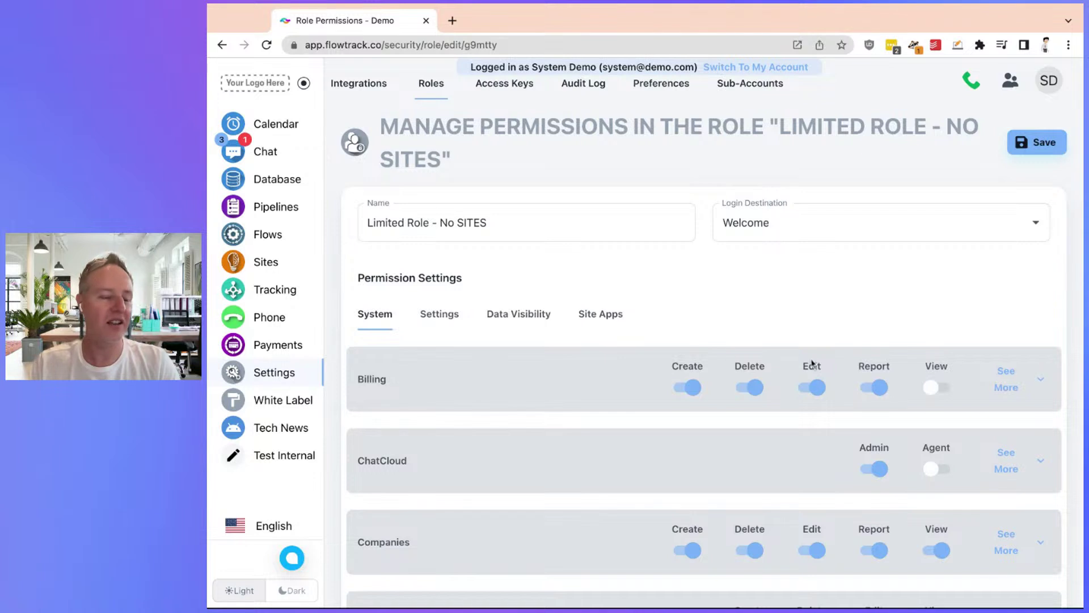
click(1026, 387)
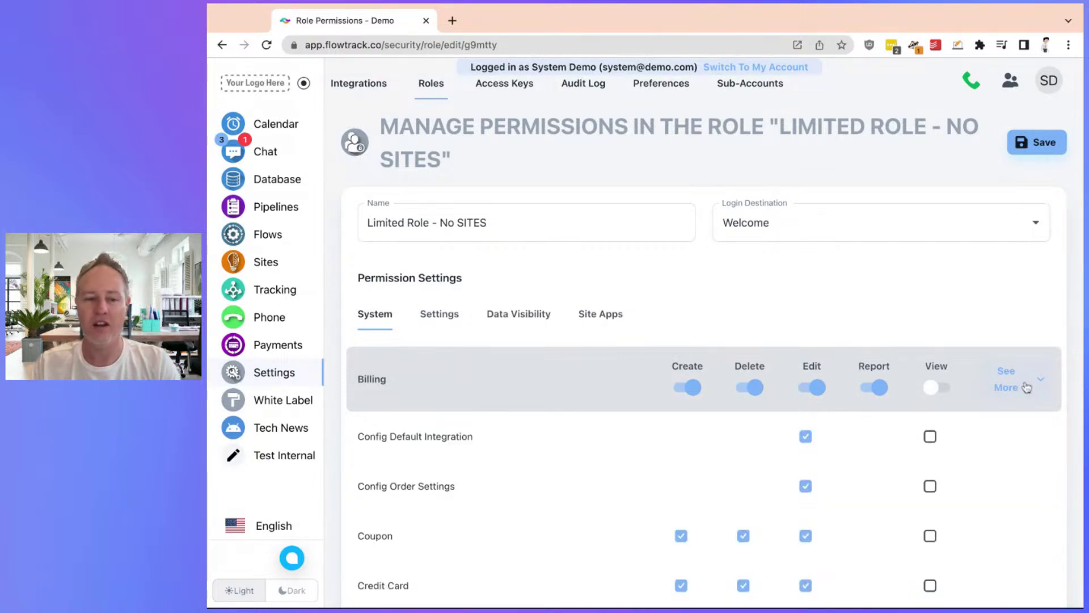
scroll(1026, 387, down, 2)
scroll(1024, 388, up, 2)
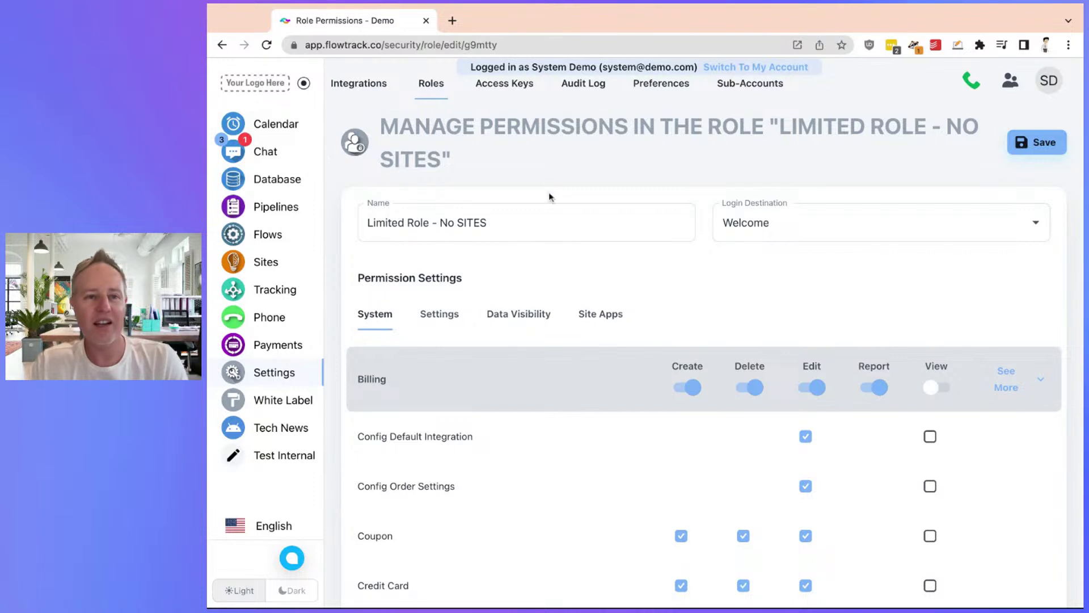
- Return to the roles list, open the Client Role and review its detailed Billing permissions
click(267, 379)
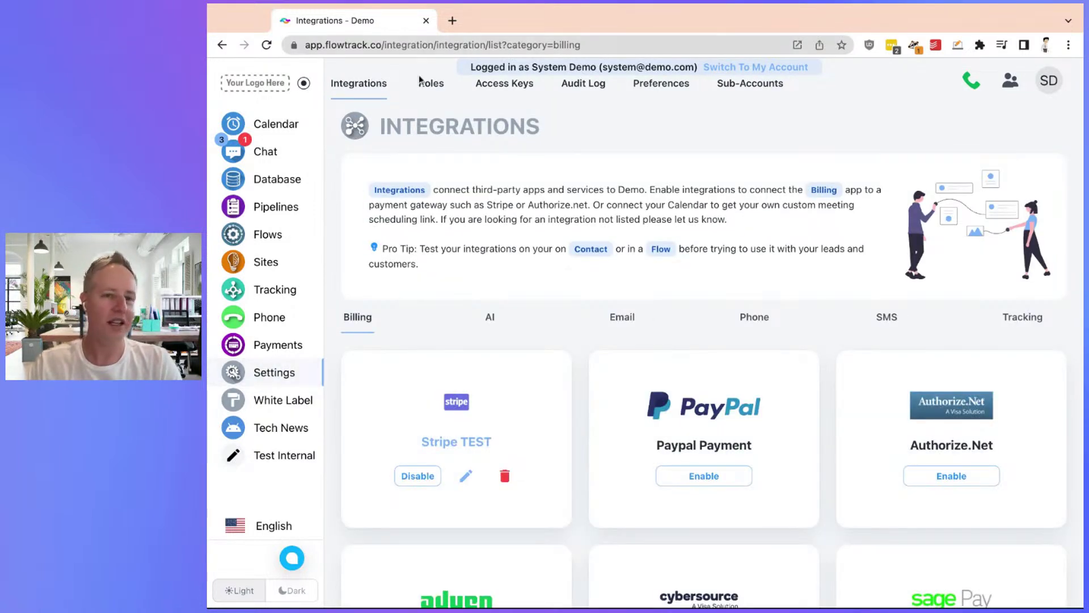
click(432, 83)
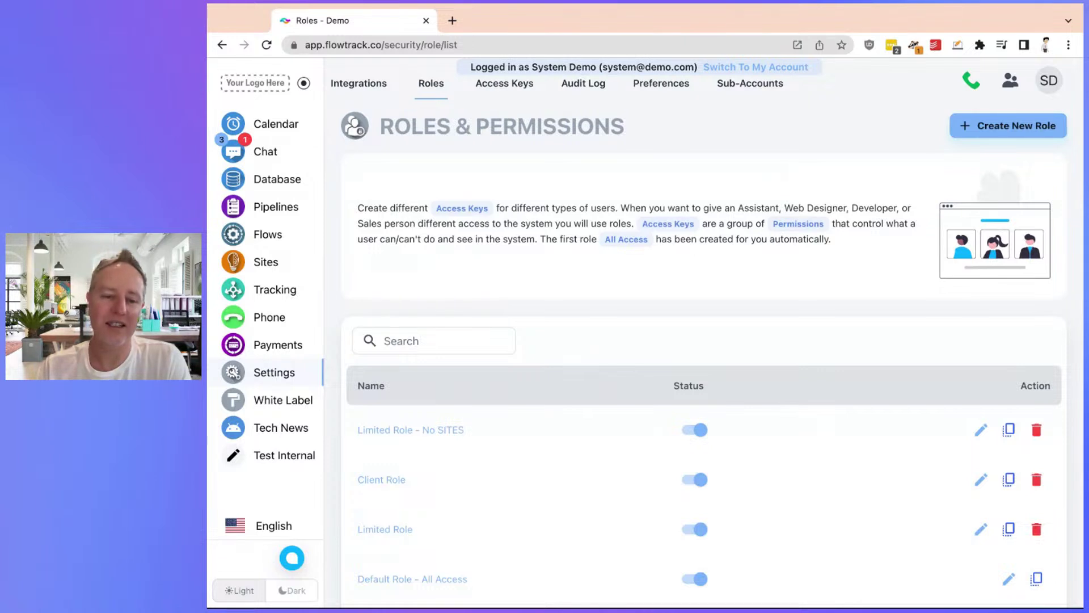
scroll(448, 527, down, 1)
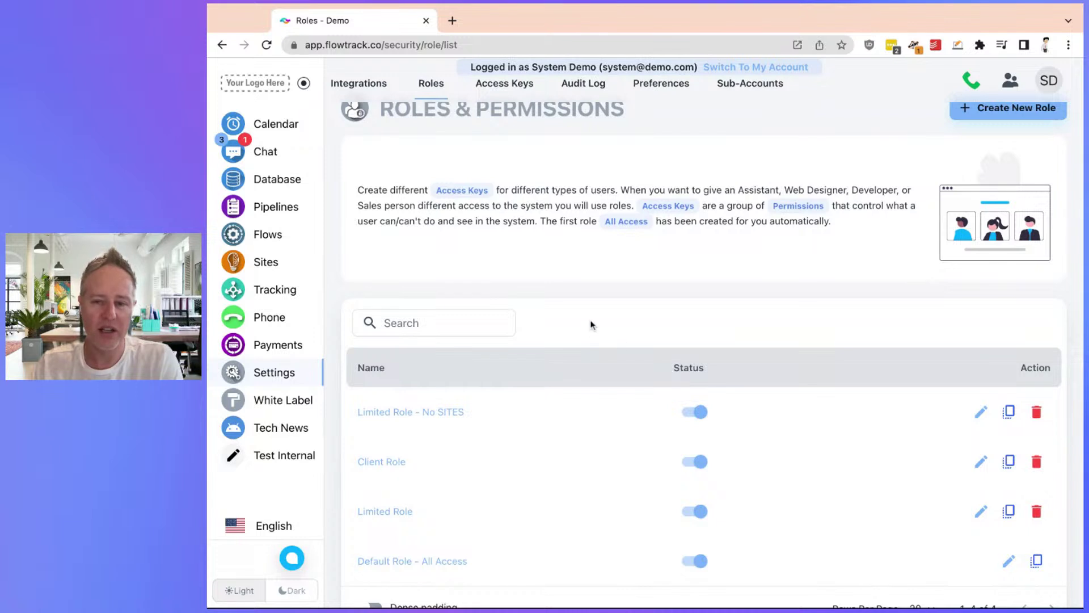
click(401, 464)
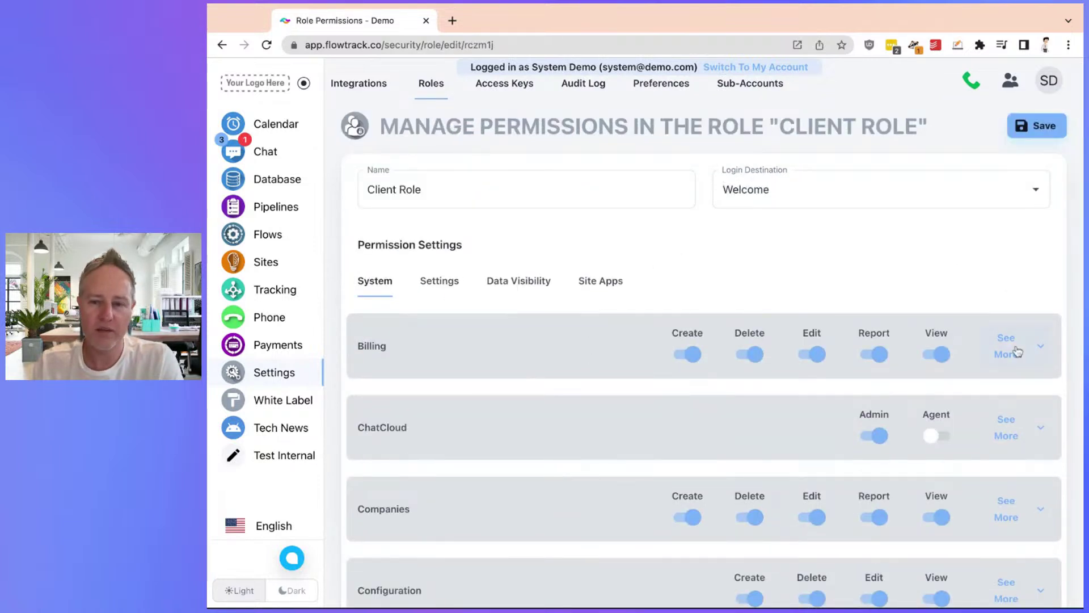
click(1017, 352)
scroll(1015, 350, down, 2)
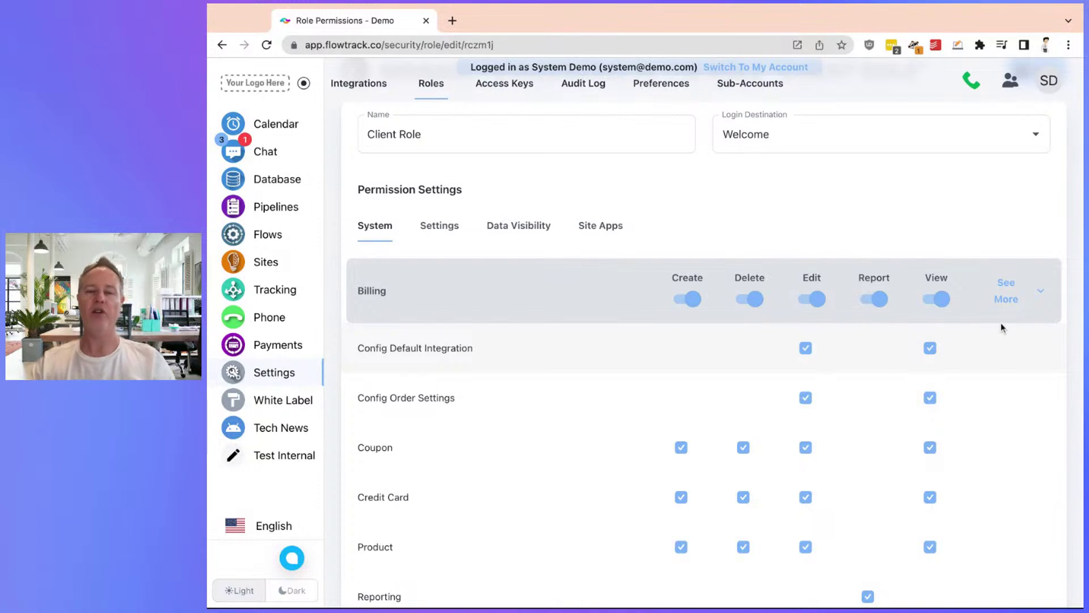
click(1019, 300)
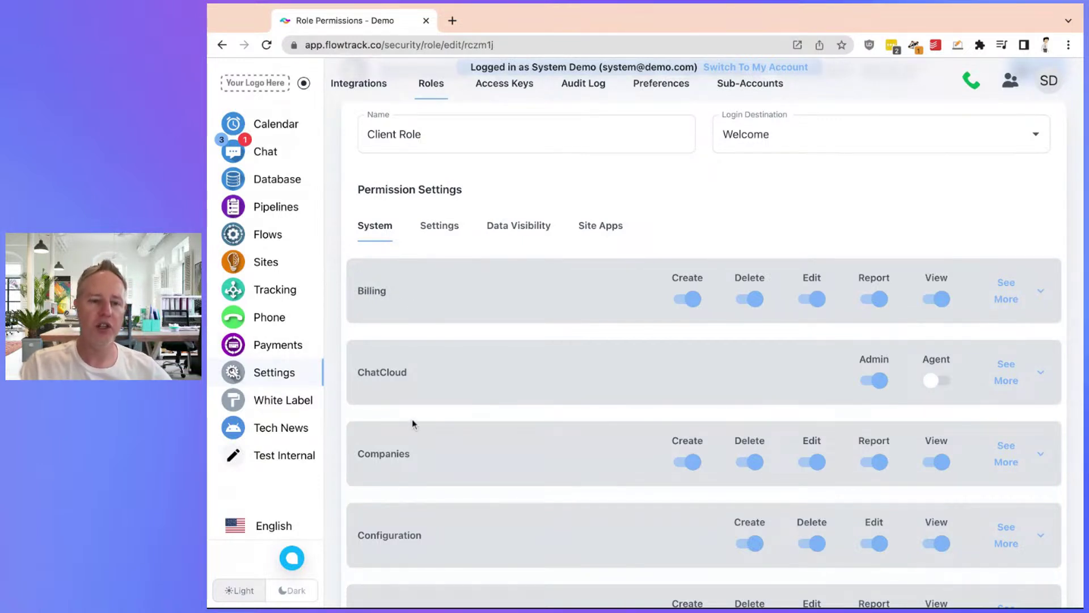
- Switch the Client Role's Create permission for Contacts off and back on
scroll(412, 459, down, 2)
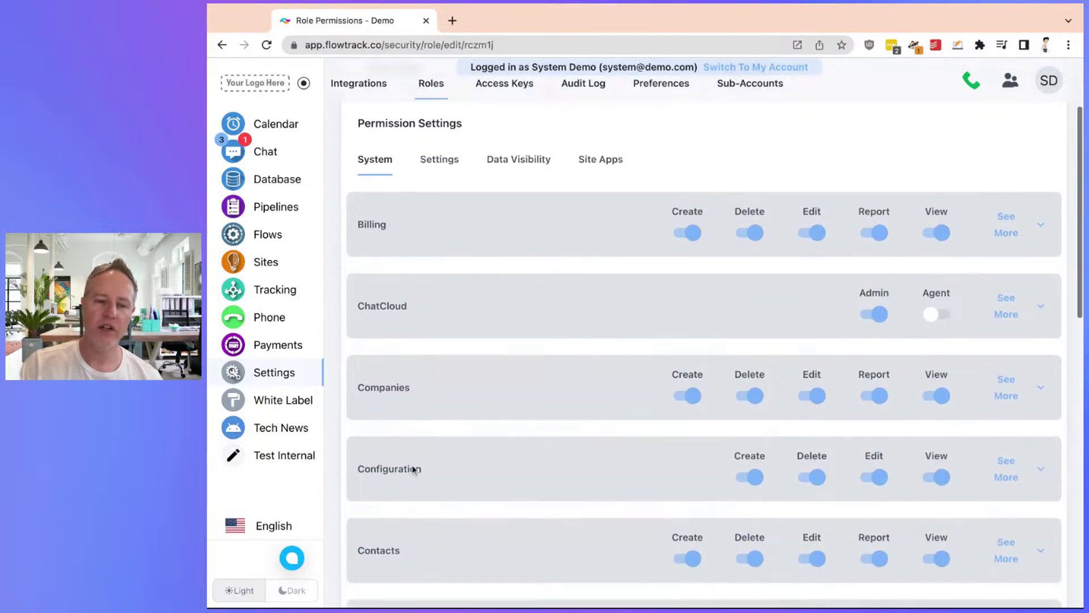
scroll(474, 556, down, 4)
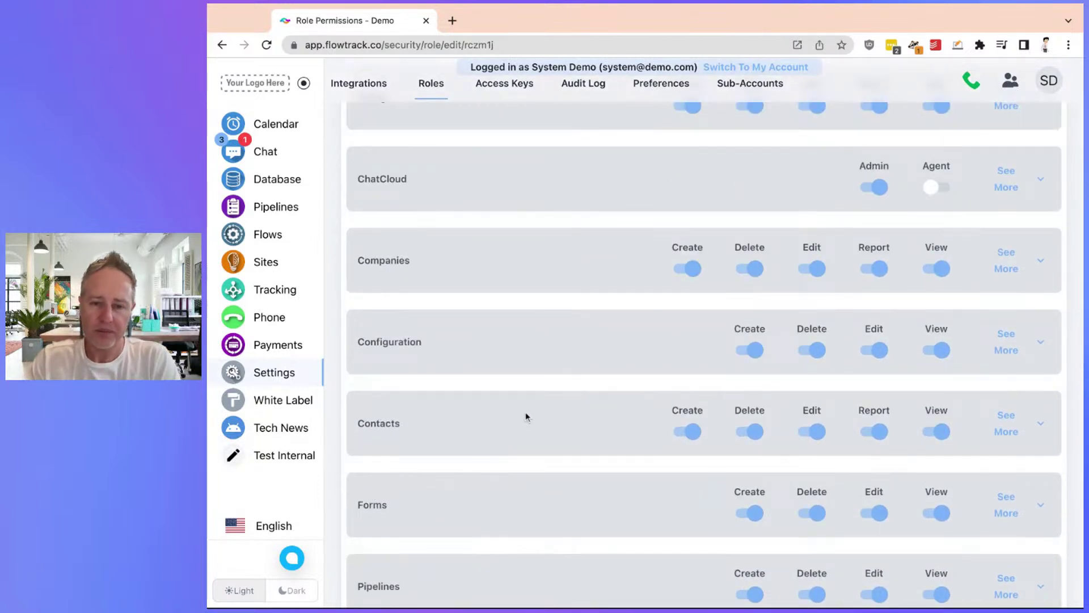
click(690, 433)
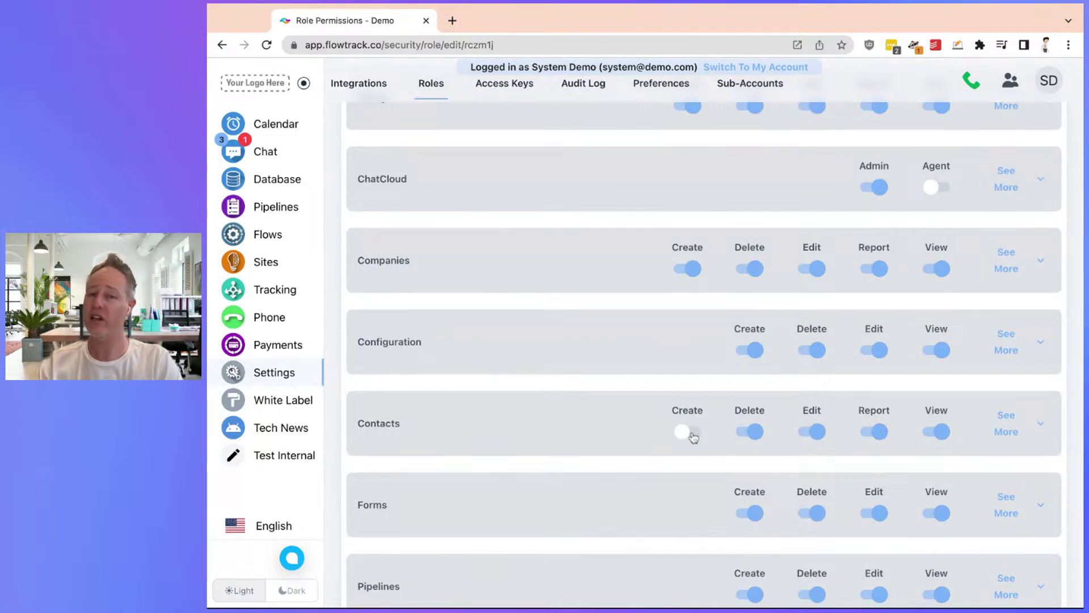
click(692, 434)
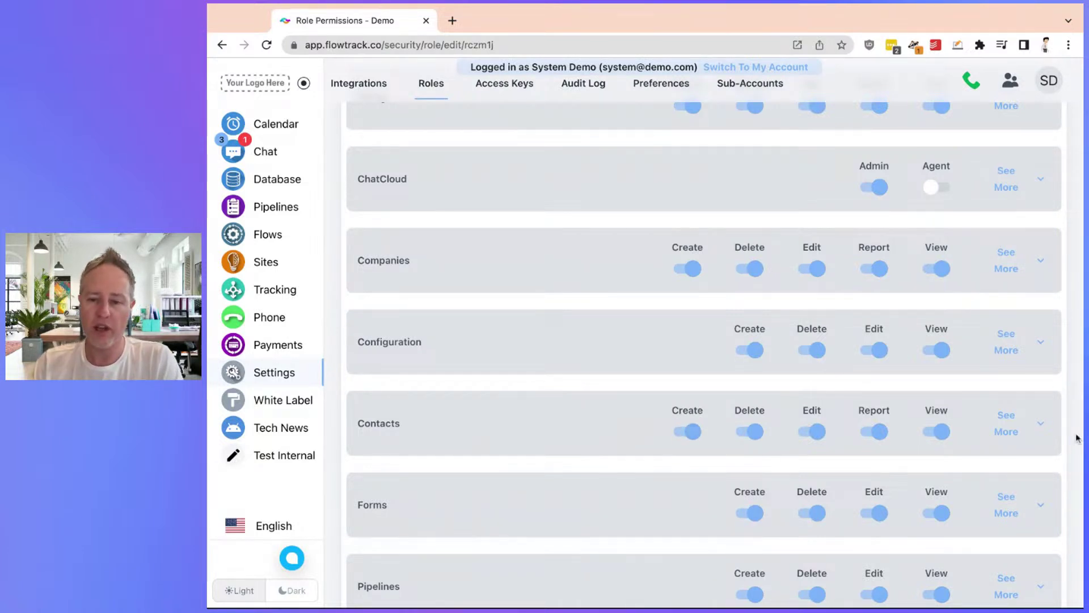
- Expand the Client Role's Contacts permissions and remove the Edit permission for Address
click(1024, 429)
scroll(921, 399, down, 1)
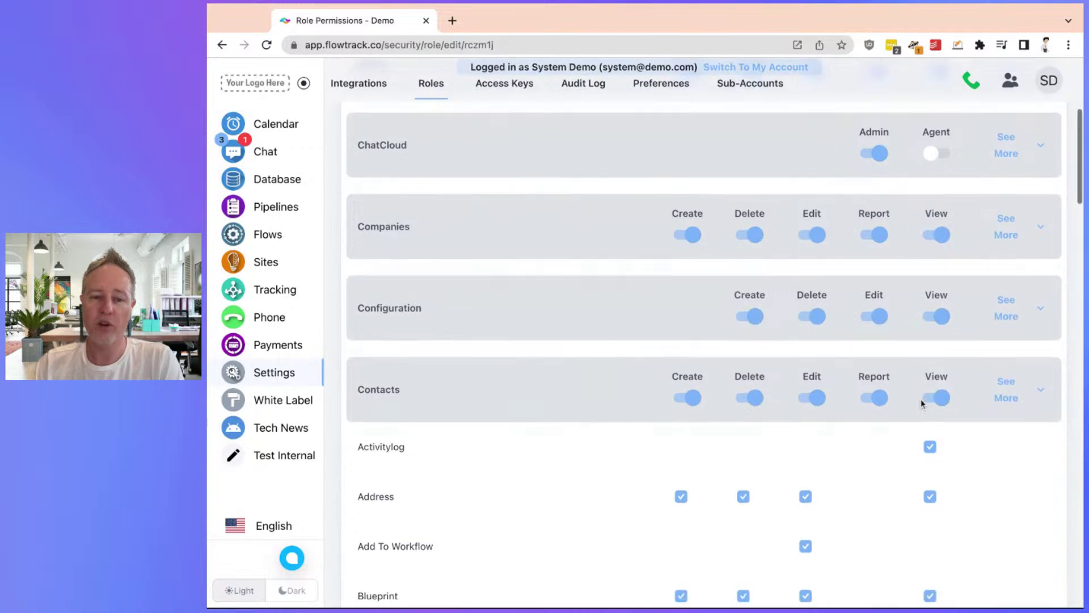
scroll(739, 418, down, 1)
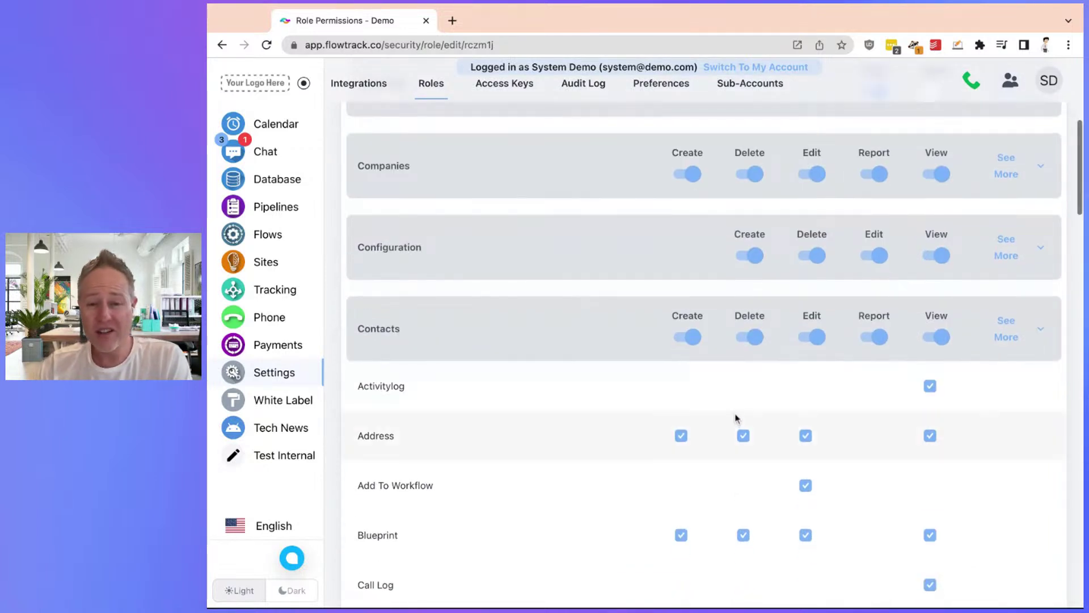
click(807, 439)
scroll(812, 450, down, 2)
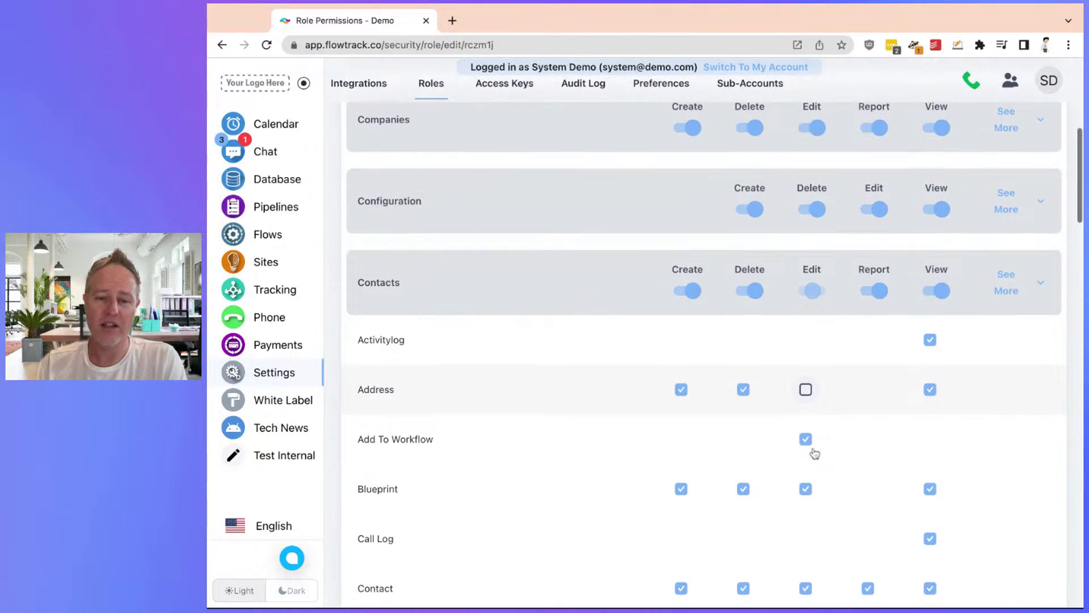
- Remove the View, Edit, Delete and Create permissions for Crm Login User under Contacts
scroll(814, 453, down, 4)
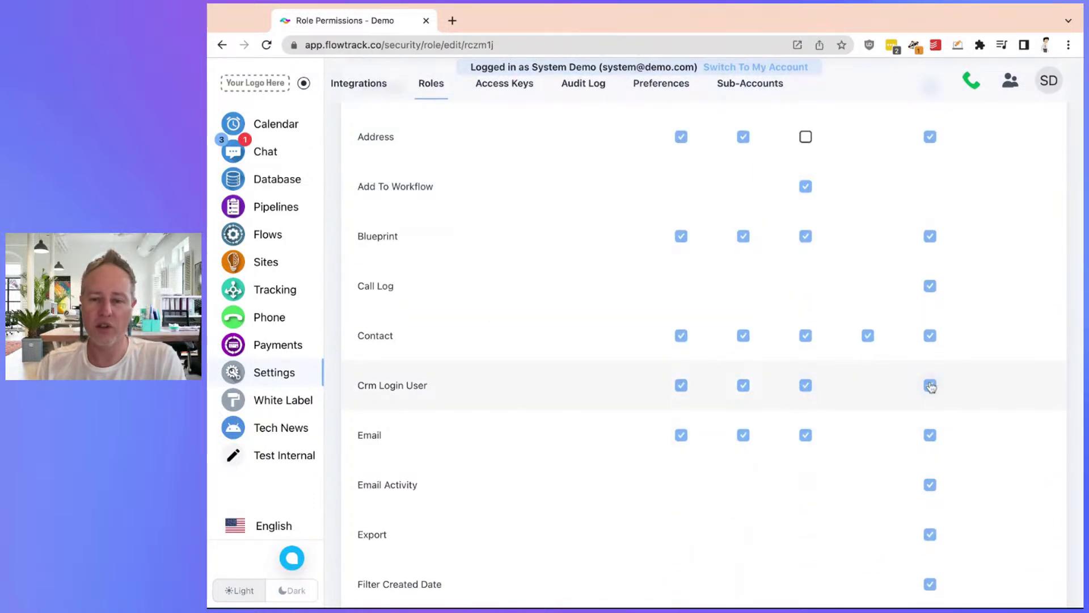
click(930, 385)
click(806, 385)
click(743, 385)
click(681, 385)
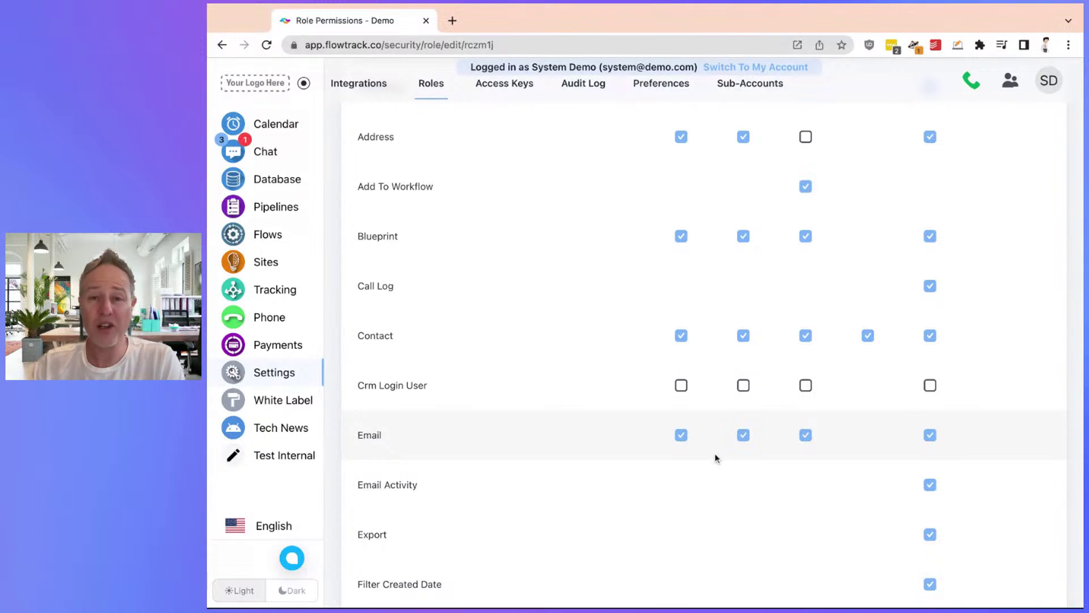
- Examine the remaining detailed Contacts permissions, including Export, the filter entries, Form Submission and Notes
scroll(723, 463, down, 1)
scroll(726, 468, down, 3)
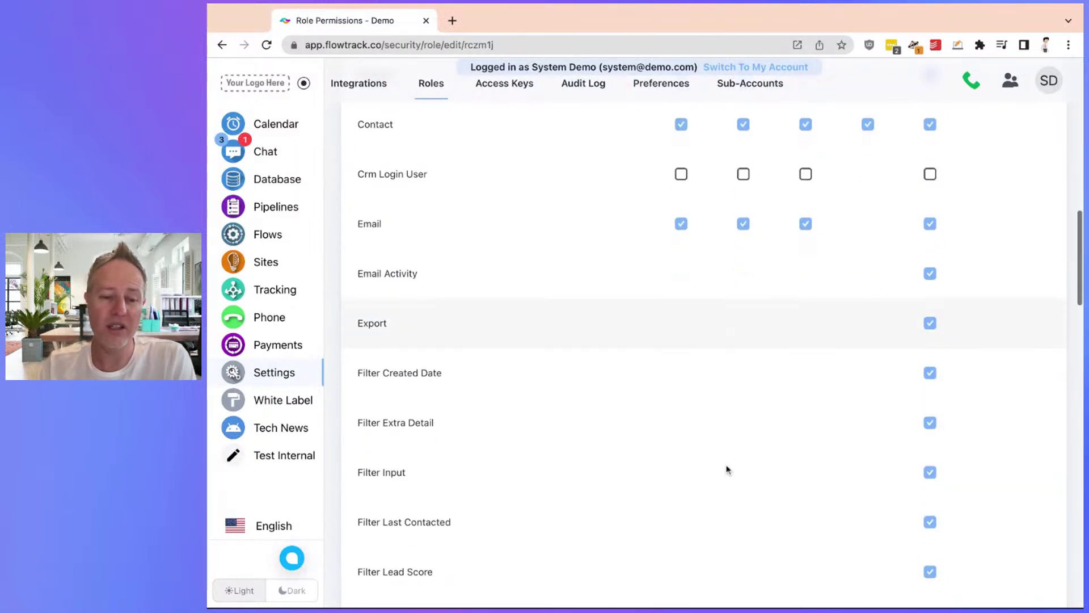
scroll(727, 469, down, 1)
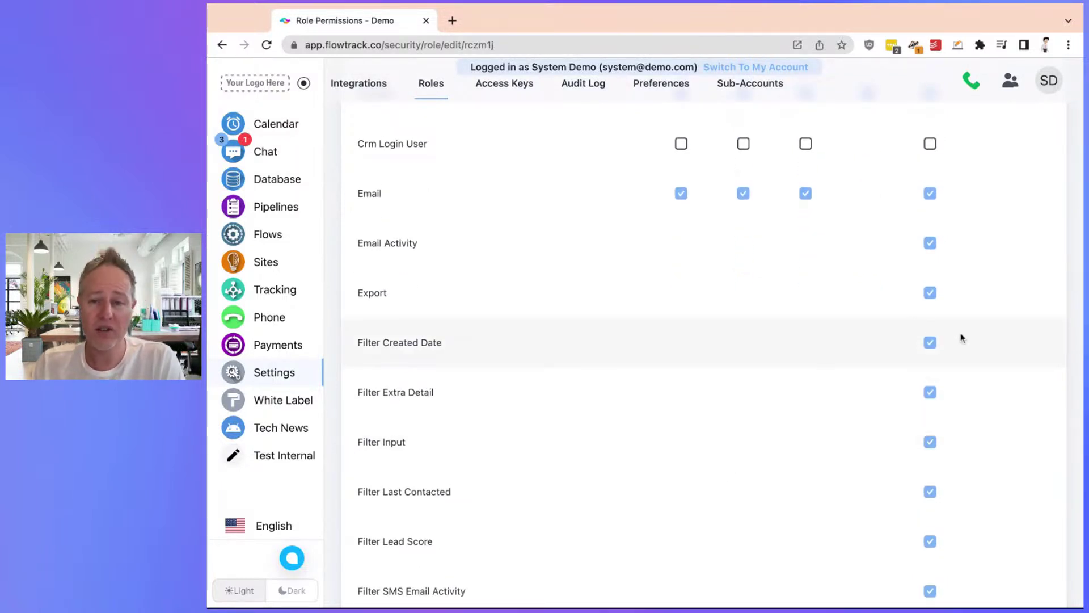
click(934, 343)
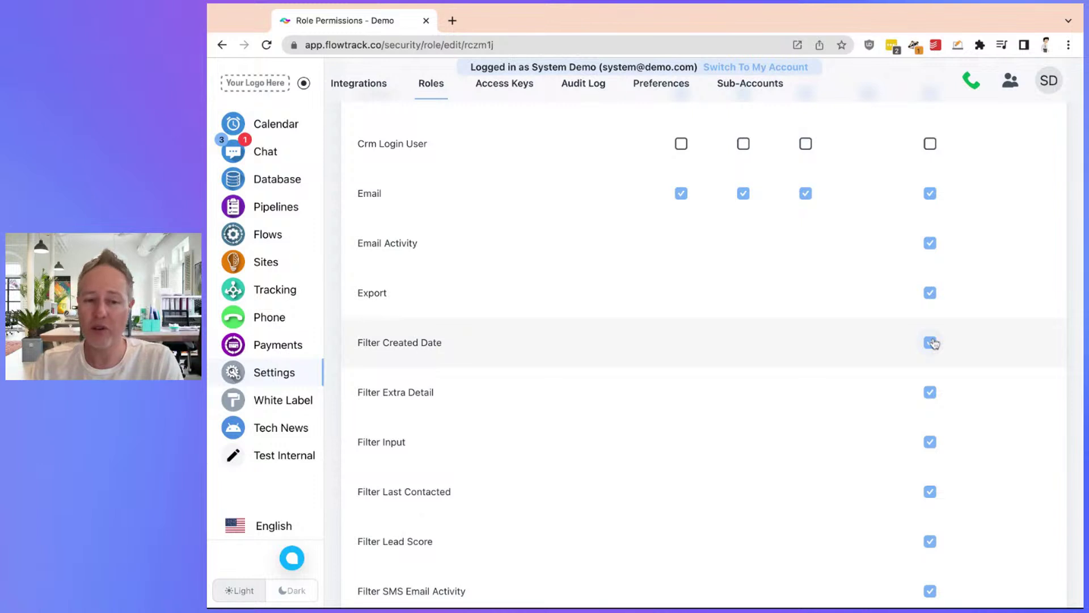
scroll(715, 340, down, 2)
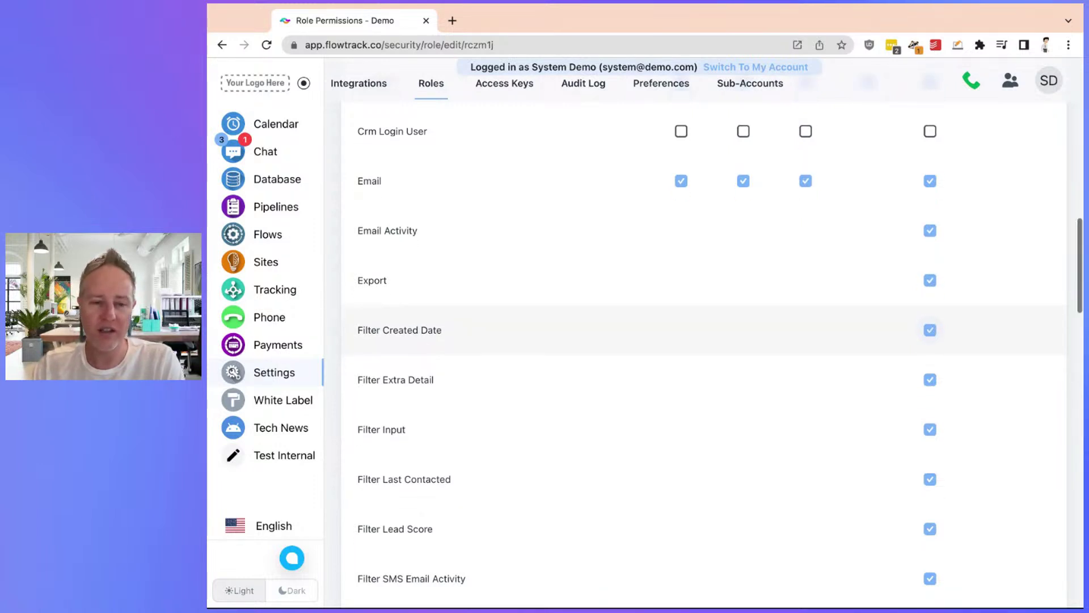
scroll(703, 323, down, 4)
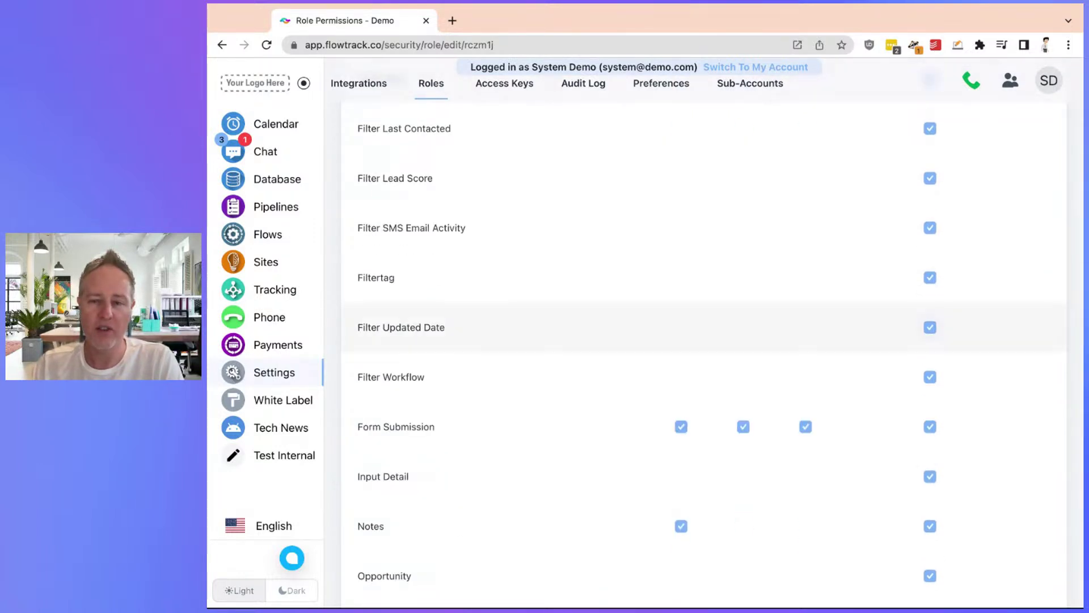
scroll(704, 323, up, 10)
scroll(703, 323, up, 5)
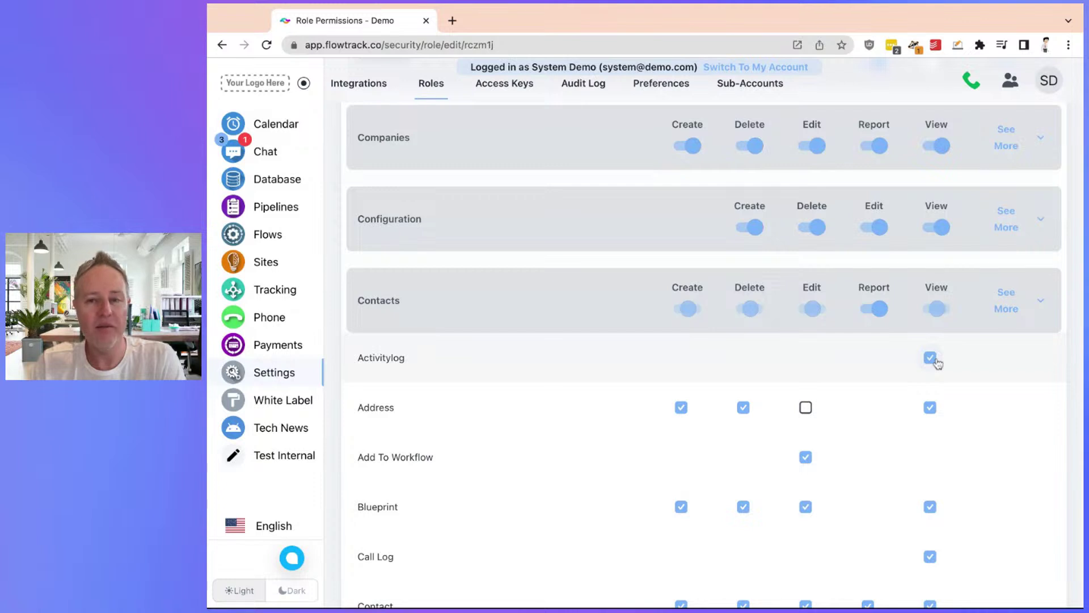
- Remove the Create and Delete permissions for Address under Contacts and go back to the roles list
click(682, 407)
click(742, 407)
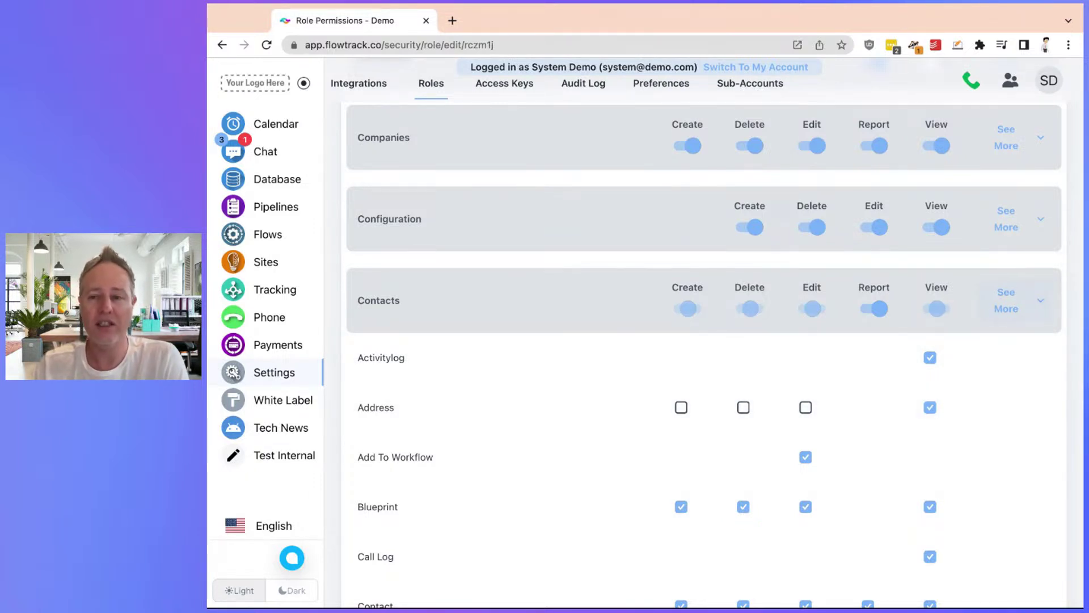
click(1015, 301)
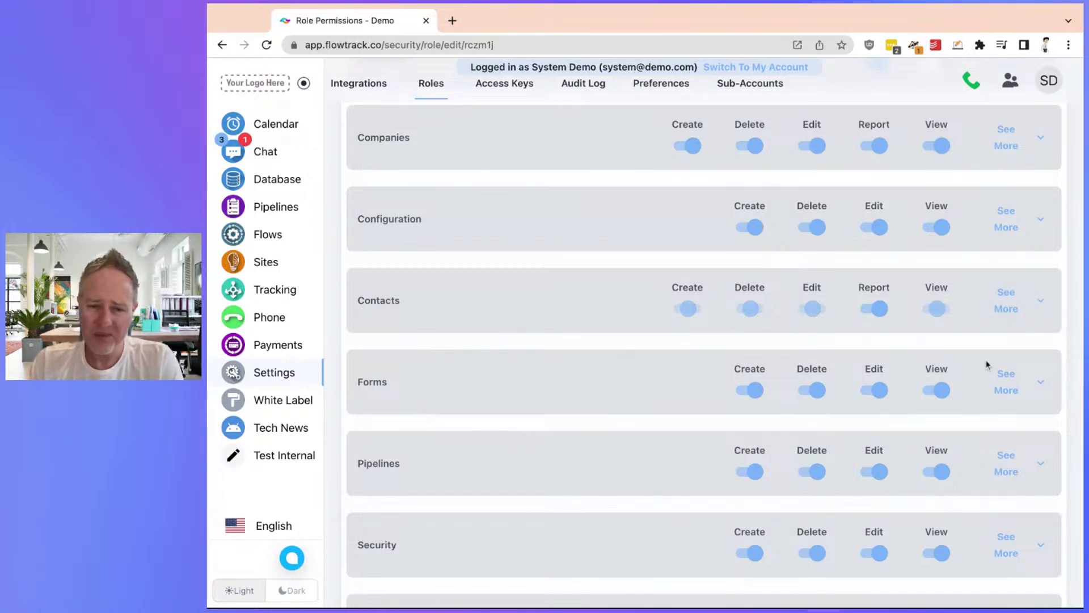
scroll(964, 369, up, 7)
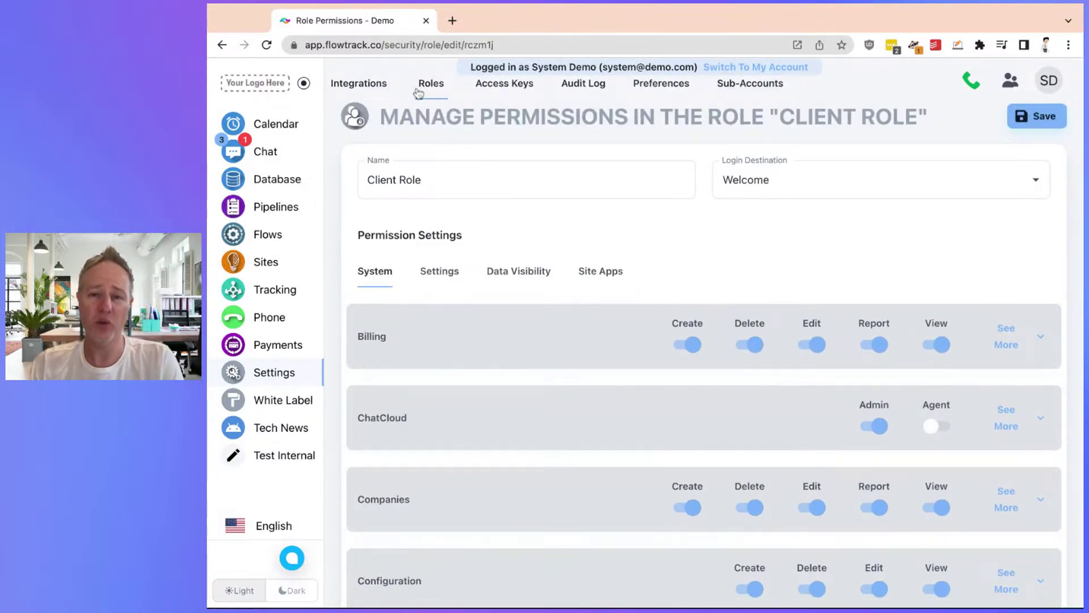
click(431, 85)
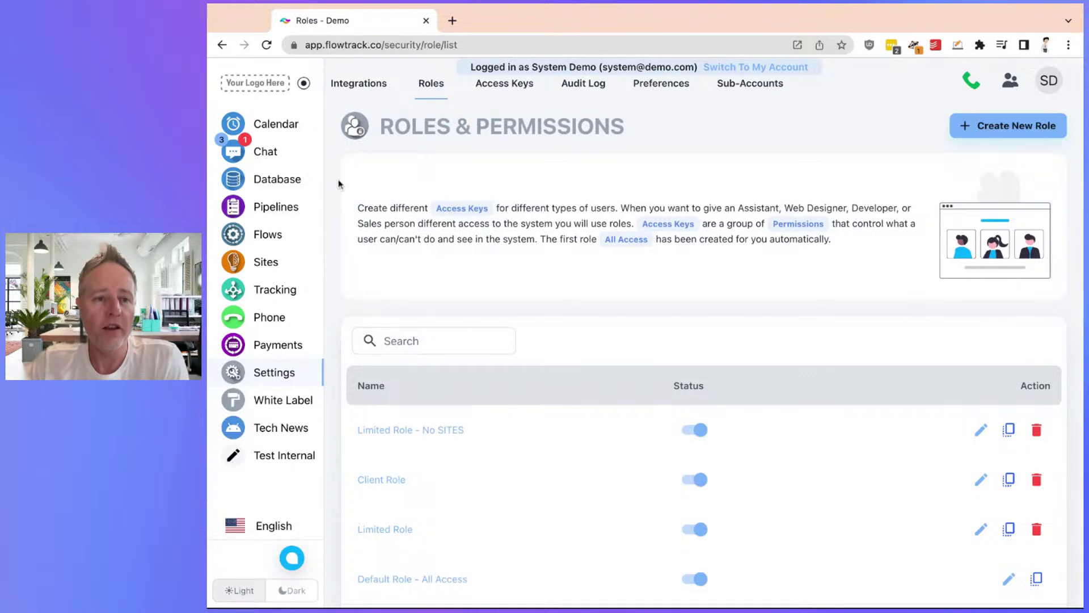
- Open the first contact in the Contacts database and examine the role in its System User Login Info
click(272, 183)
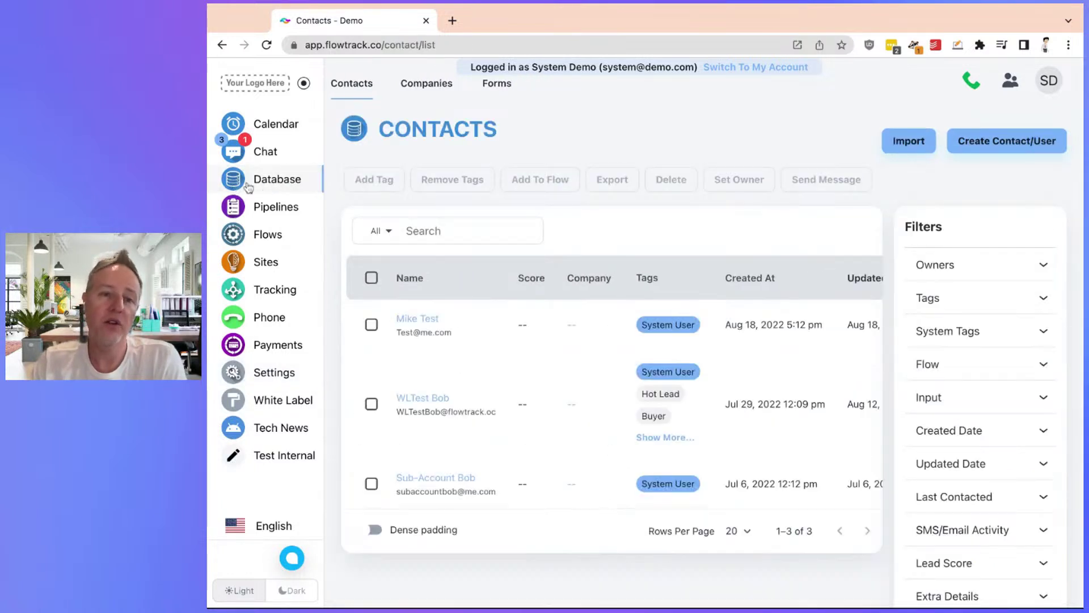
click(695, 328)
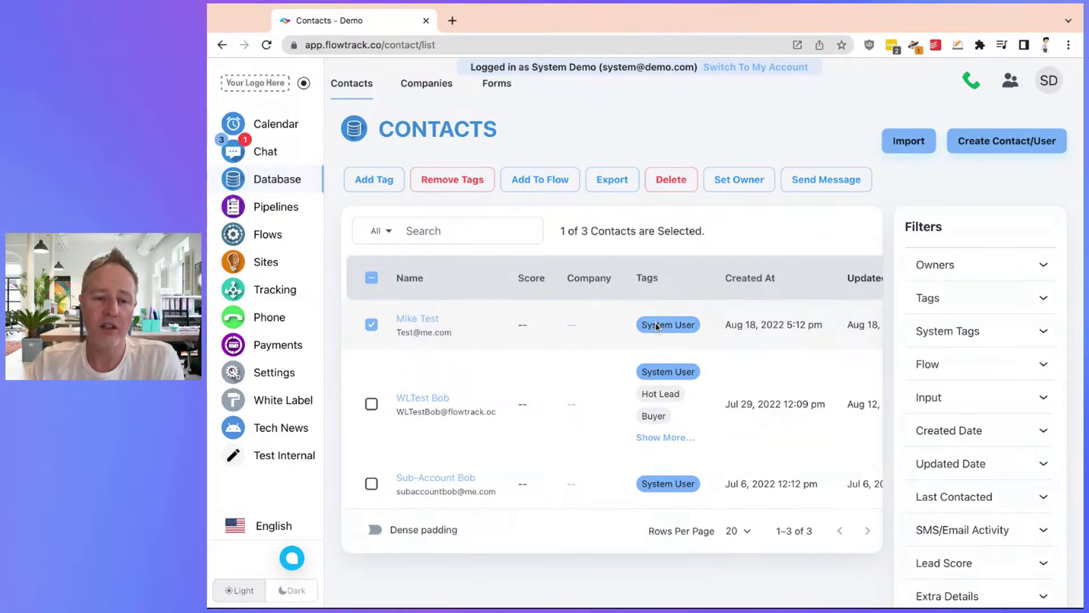
click(658, 326)
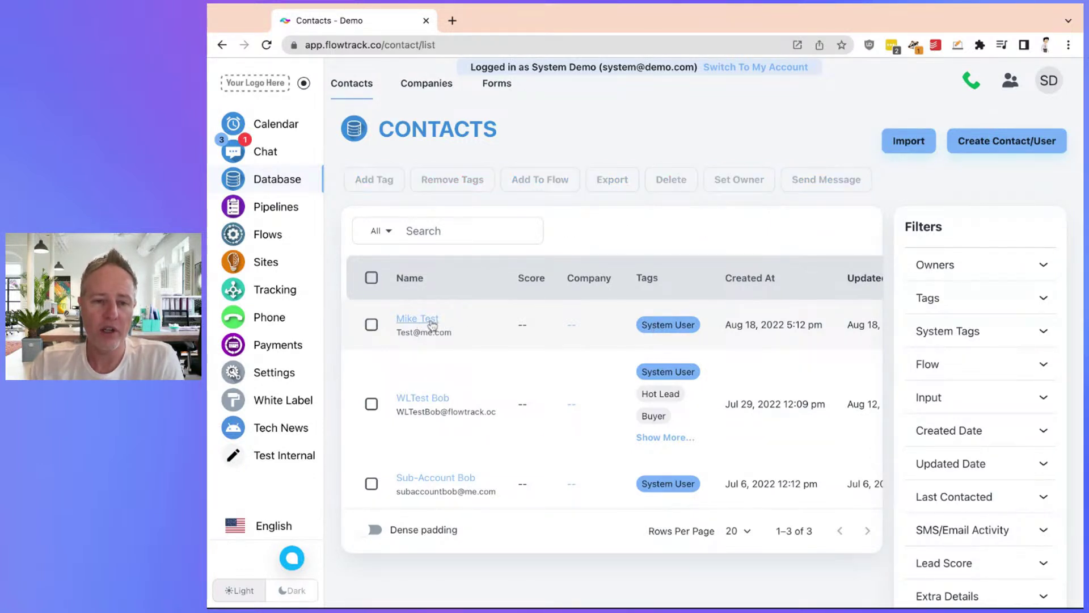
click(422, 325)
scroll(436, 340, down, 7)
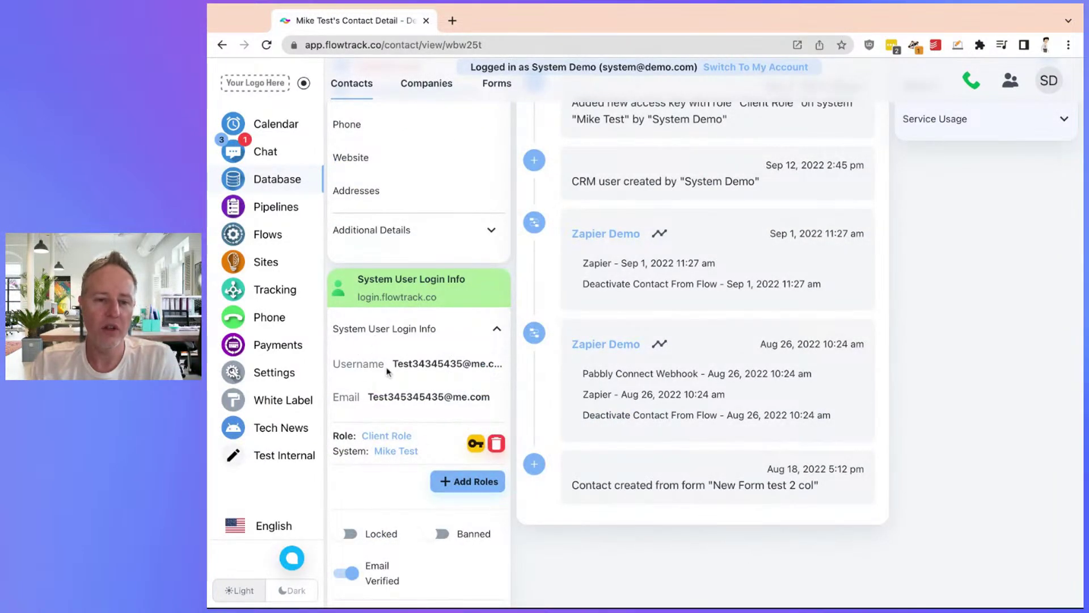
drag(385, 369, 413, 436)
click(327, 444)
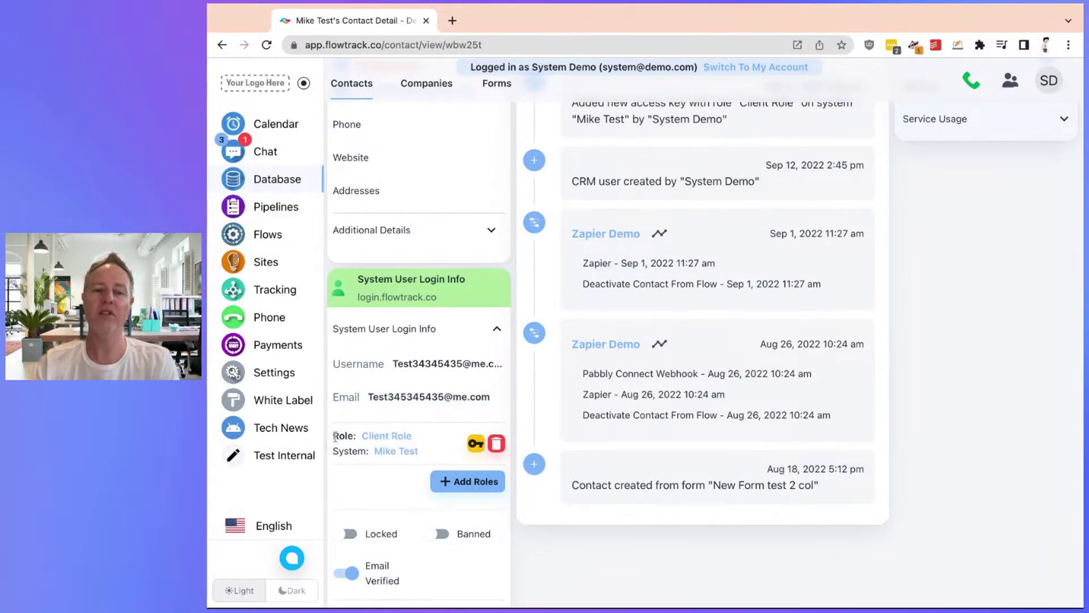
- Open the Client Role assigned to the contact and review its system permissions through White Label and Workflows
click(385, 437)
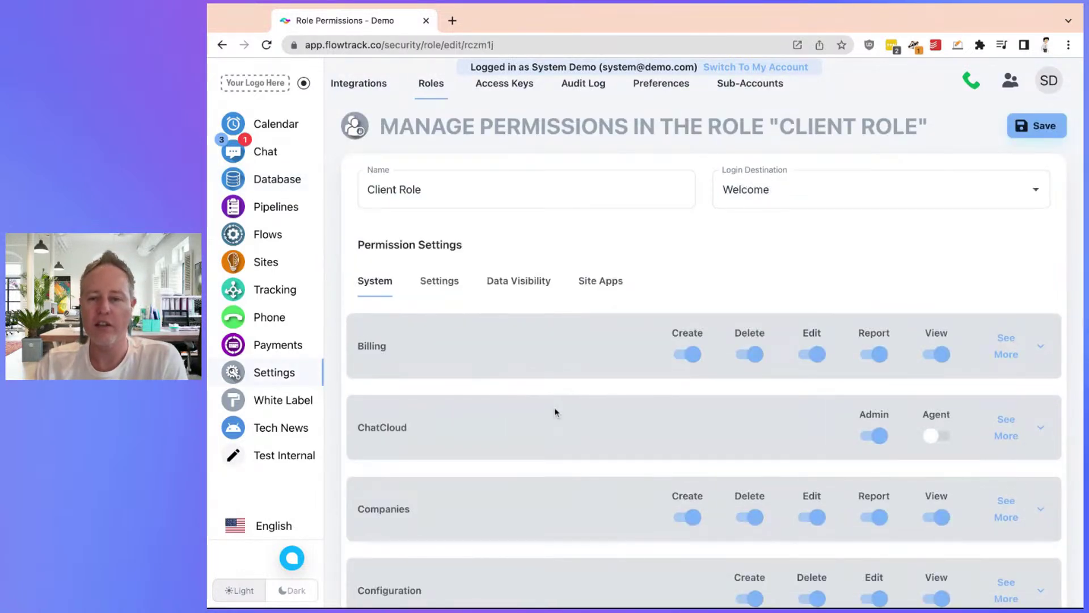
scroll(639, 428, down, 1)
scroll(640, 427, down, 15)
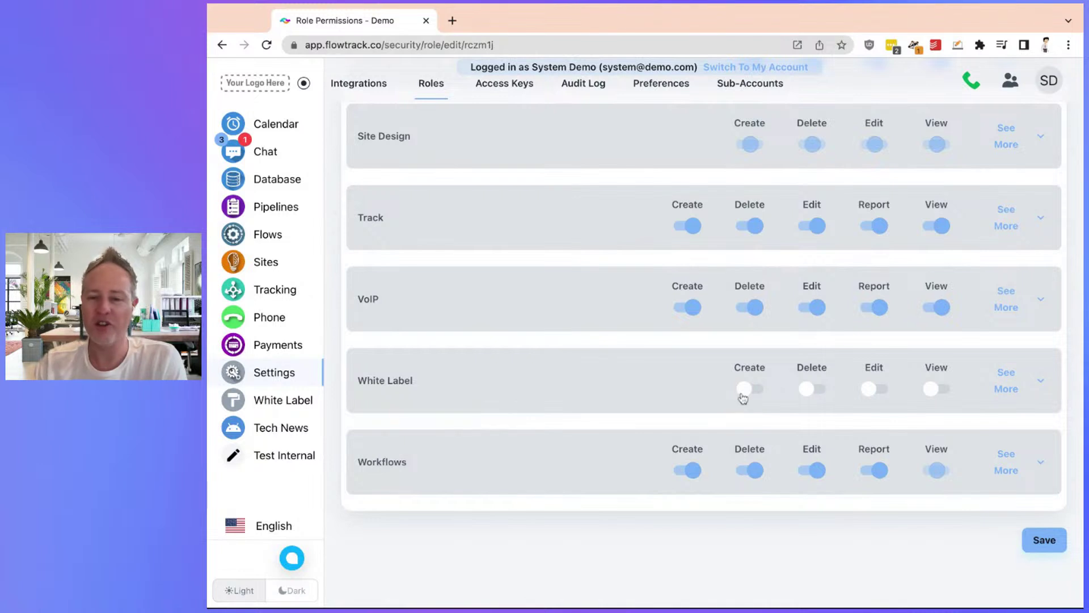
- Examine the detailed White Label permissions of the Client Role, covering Blueprints, System Email, Package and White Label
click(1012, 380)
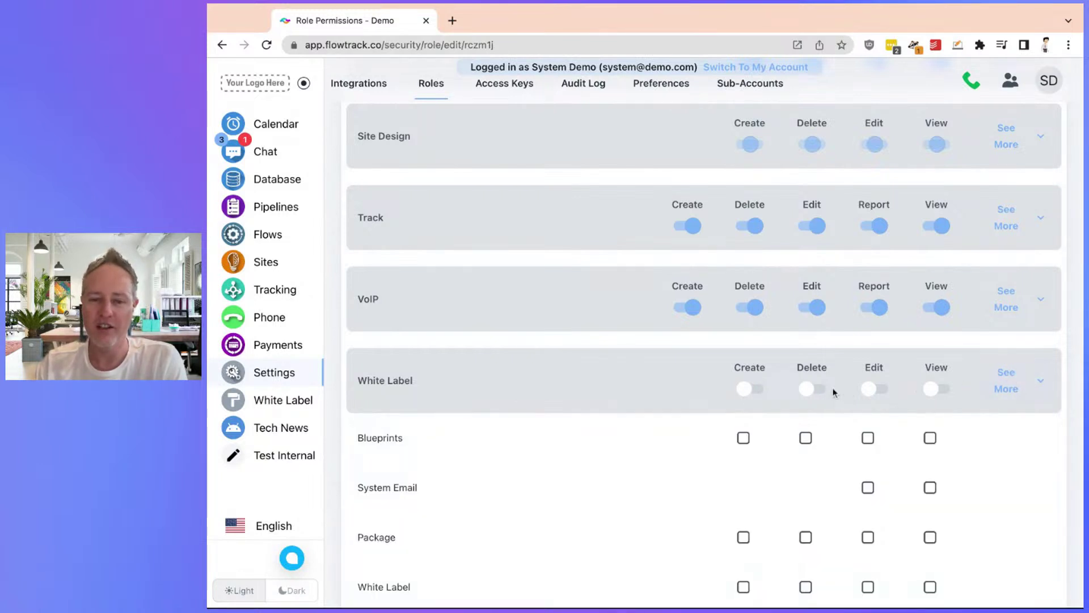
click(1019, 388)
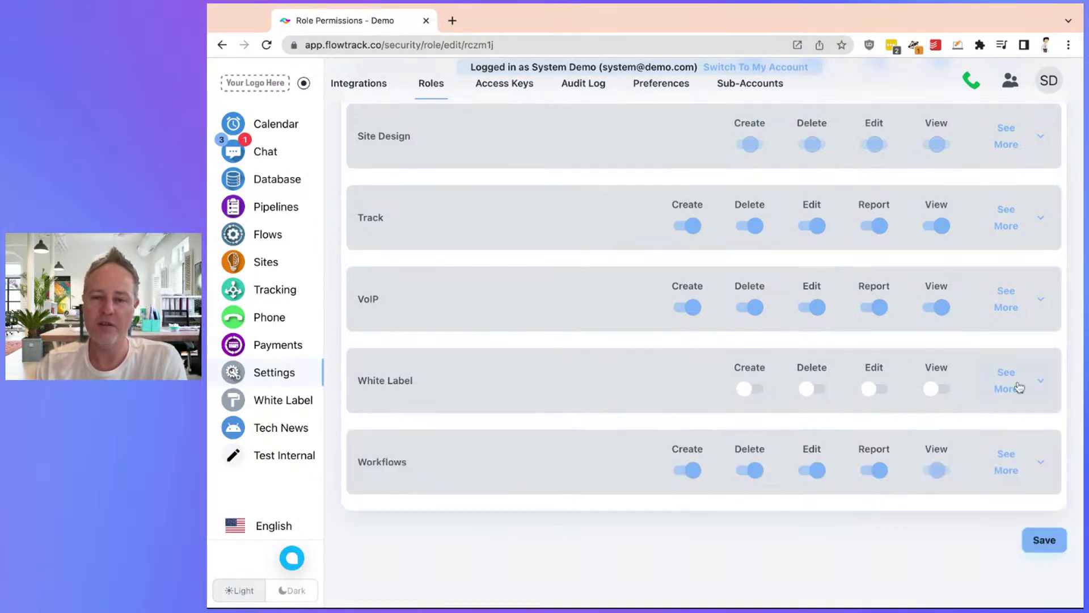
scroll(877, 315, up, 20)
- Return to the contact's detail page and examine the role and system listed in its System User Login Info
scroll(851, 294, down, 4)
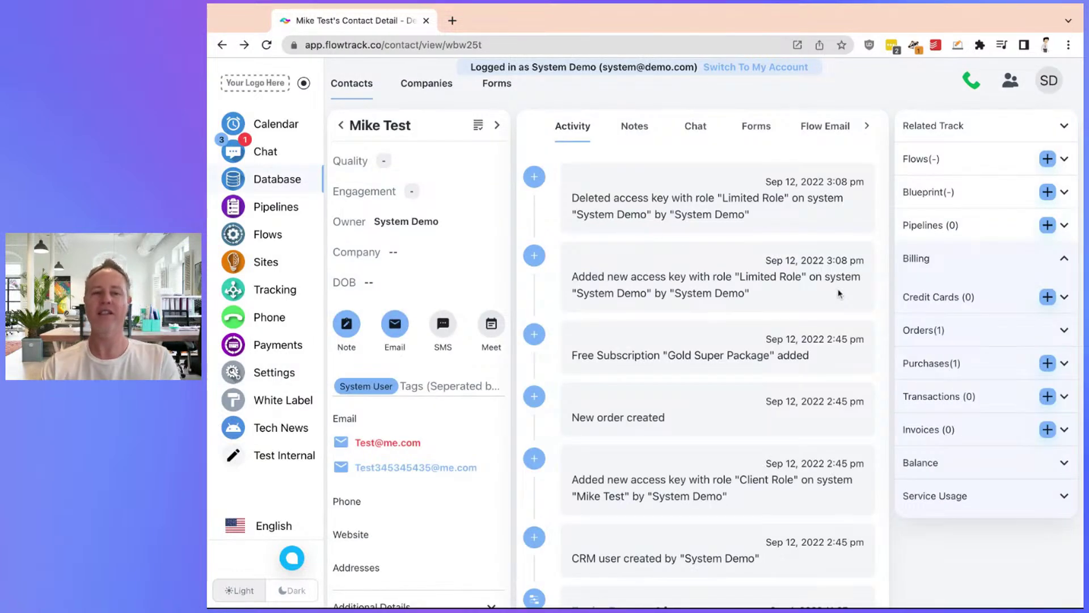
scroll(545, 422, down, 7)
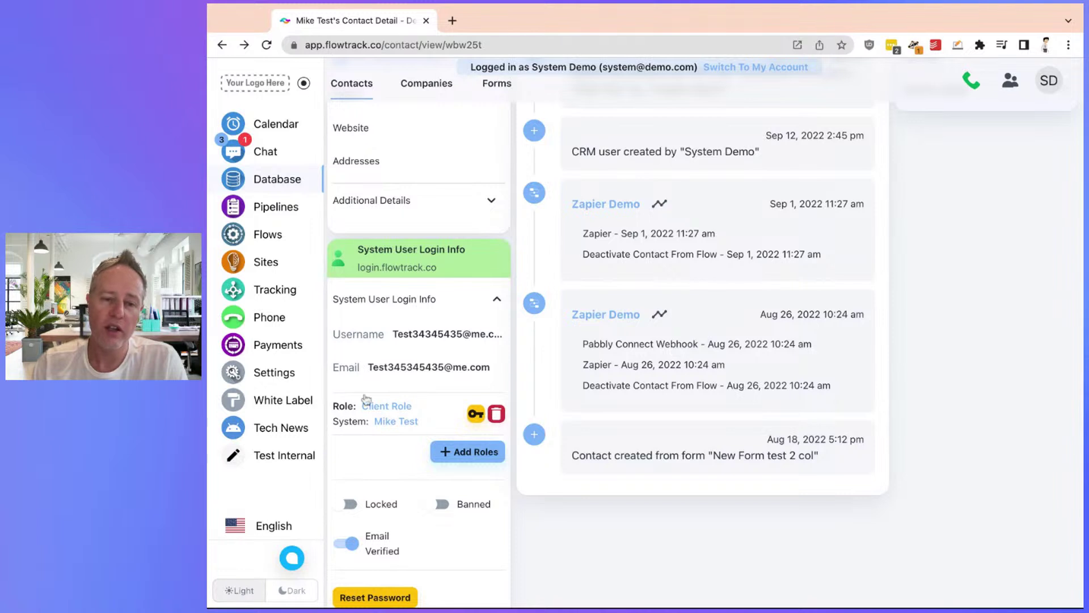
triple_click(332, 404)
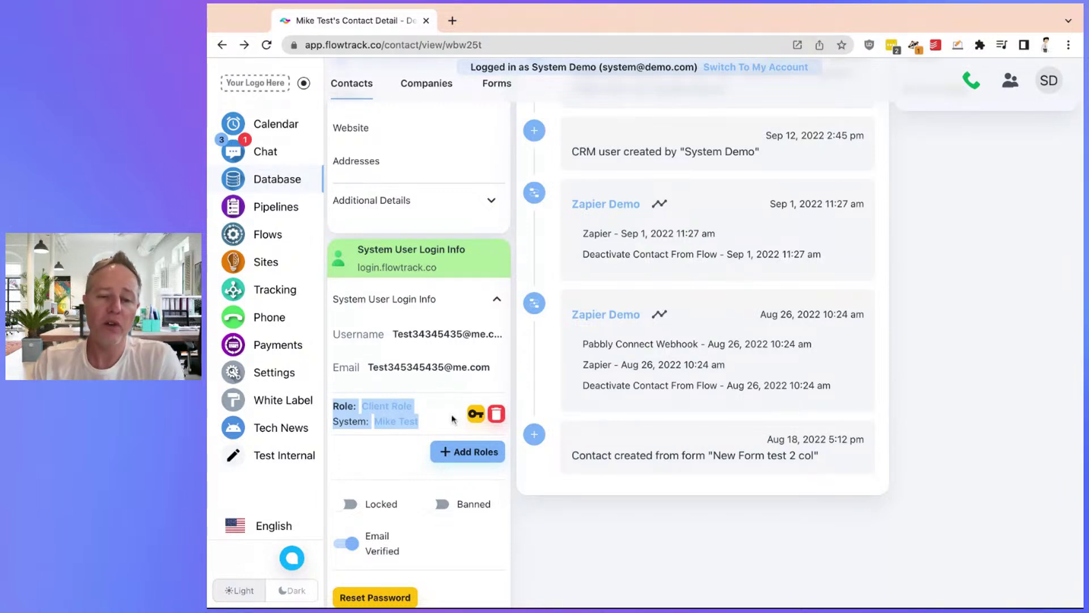
click(391, 449)
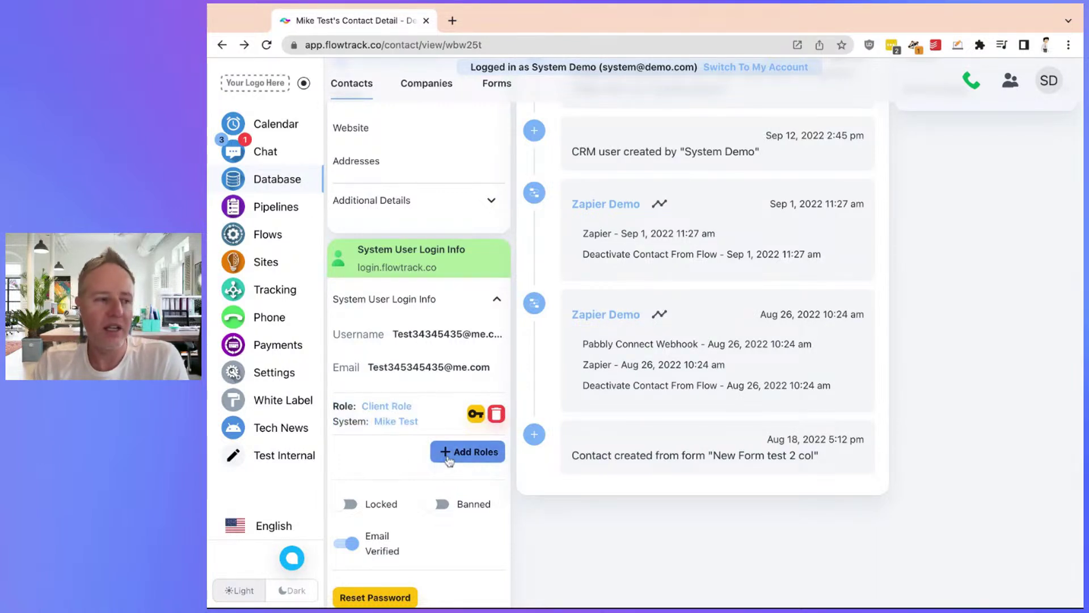
- Add a new role to the contact's login, granting Limited Role on the Current System
click(470, 457)
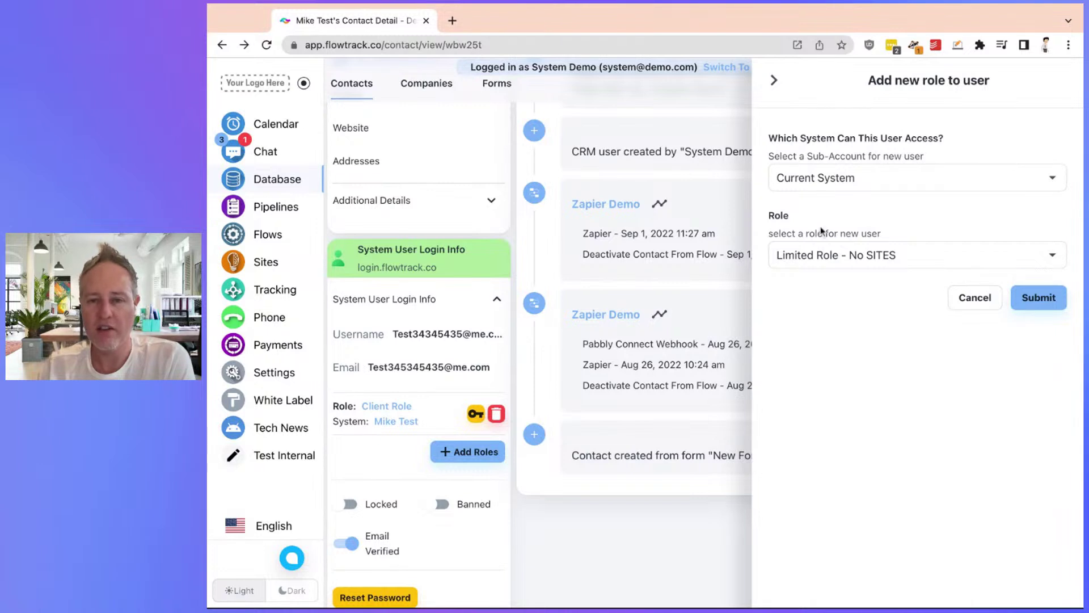
click(819, 258)
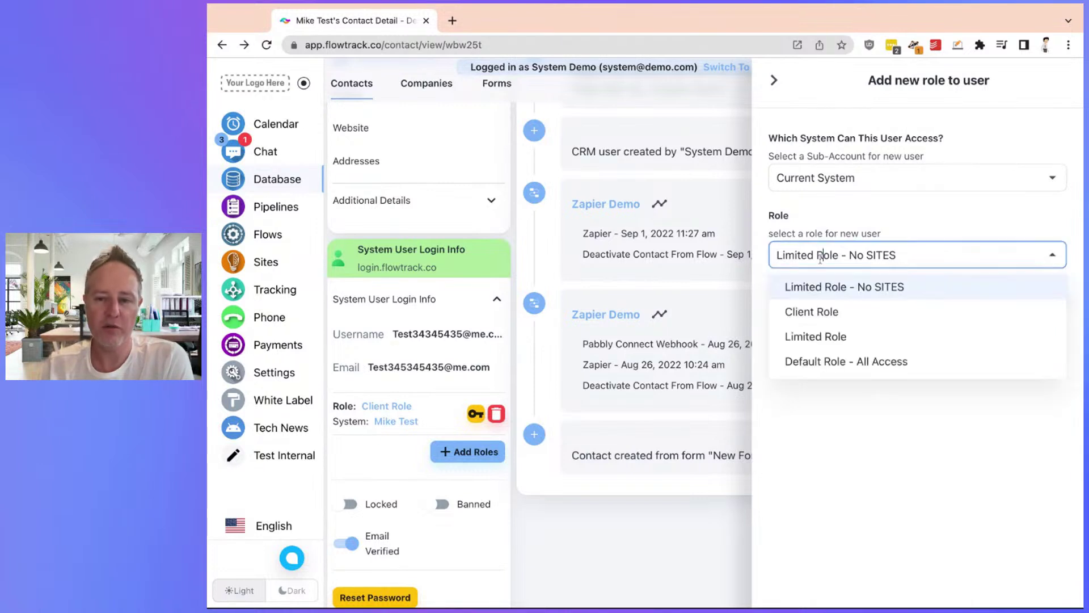
click(871, 340)
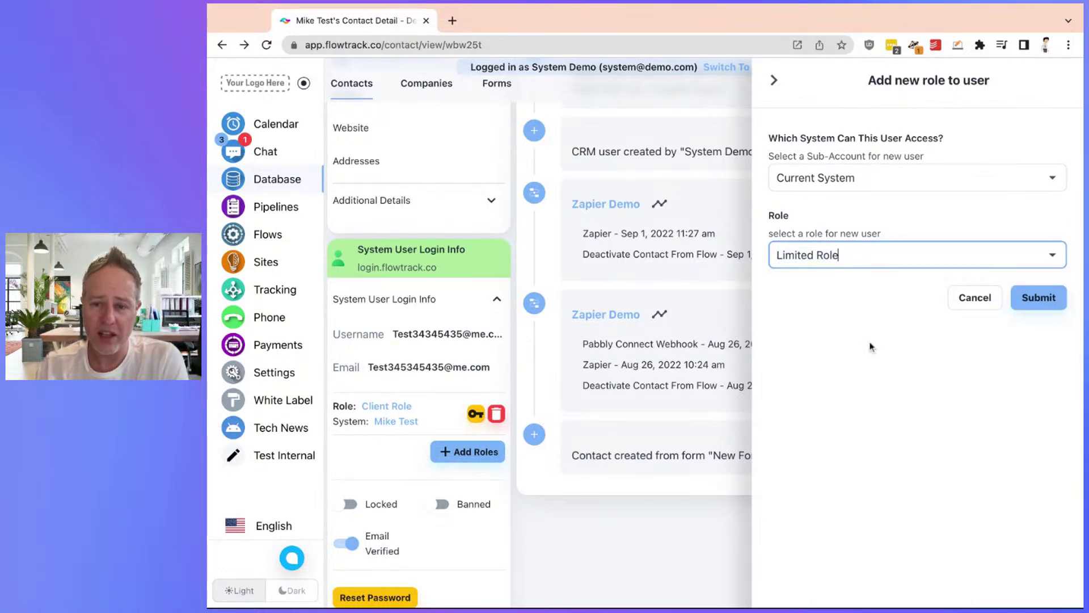
click(1037, 307)
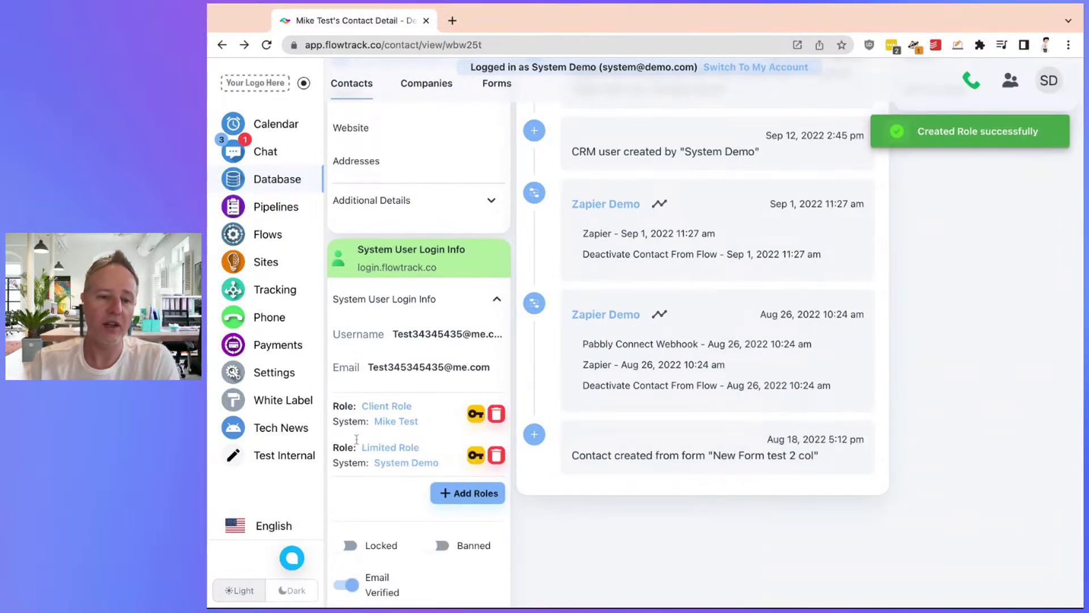
- Compare the Client Role and Limited Role entries, with their systems, in the contact's login info
triple_click(335, 404)
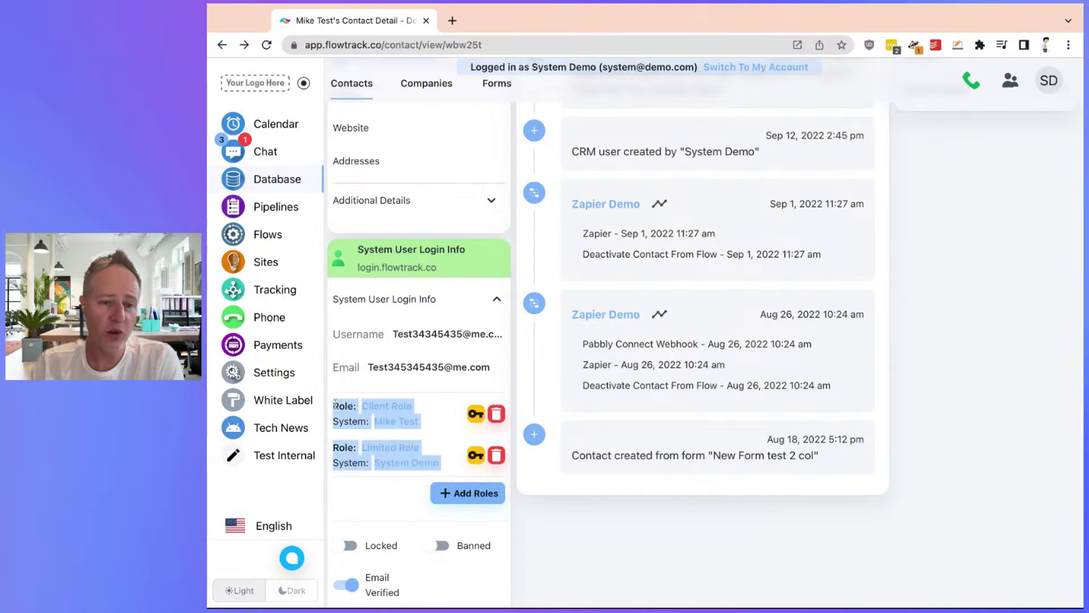
click(349, 436)
triple_click(341, 441)
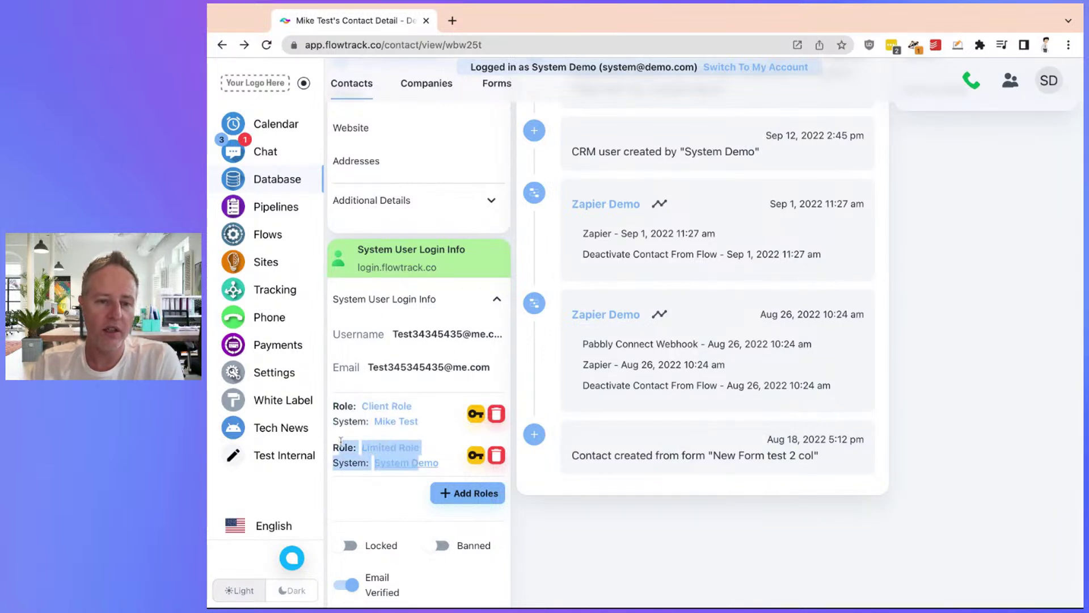
click(338, 416)
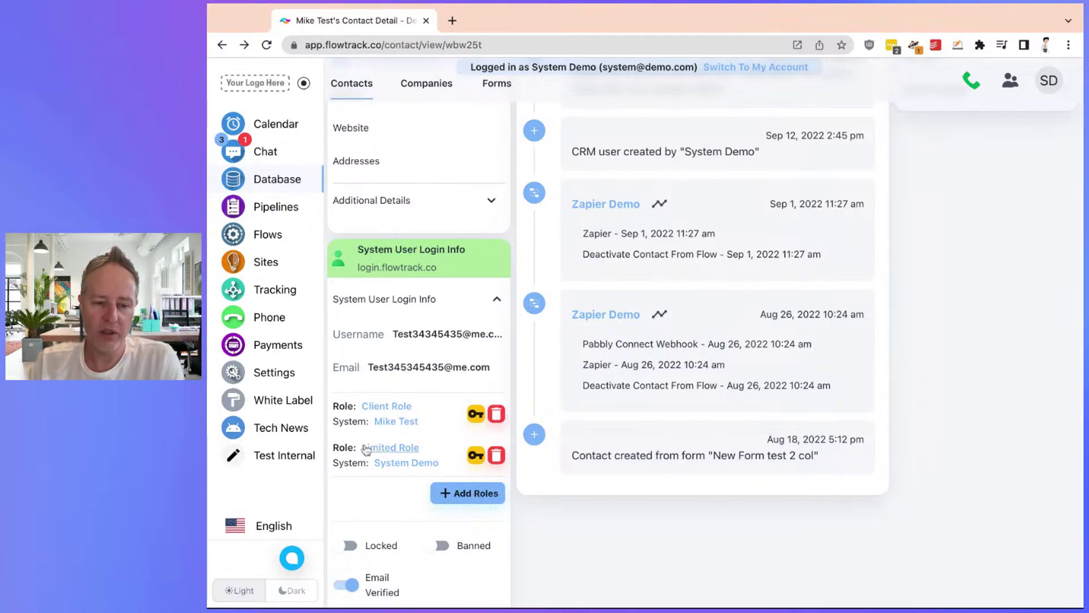
- Open the contact's Limited Role and remove the All data visibility for Contacts and Companies
click(366, 449)
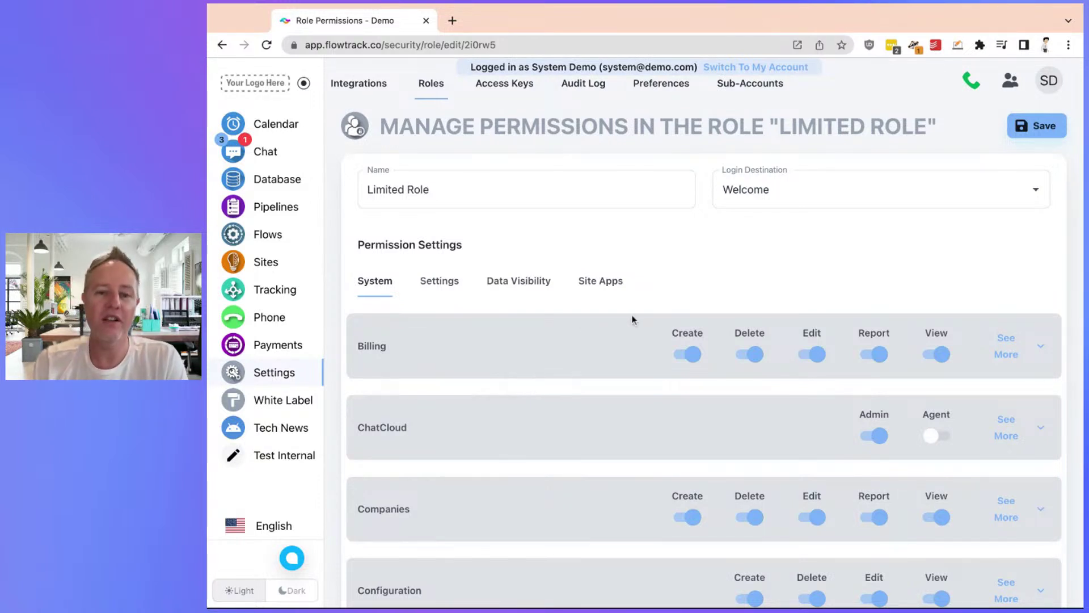
click(513, 289)
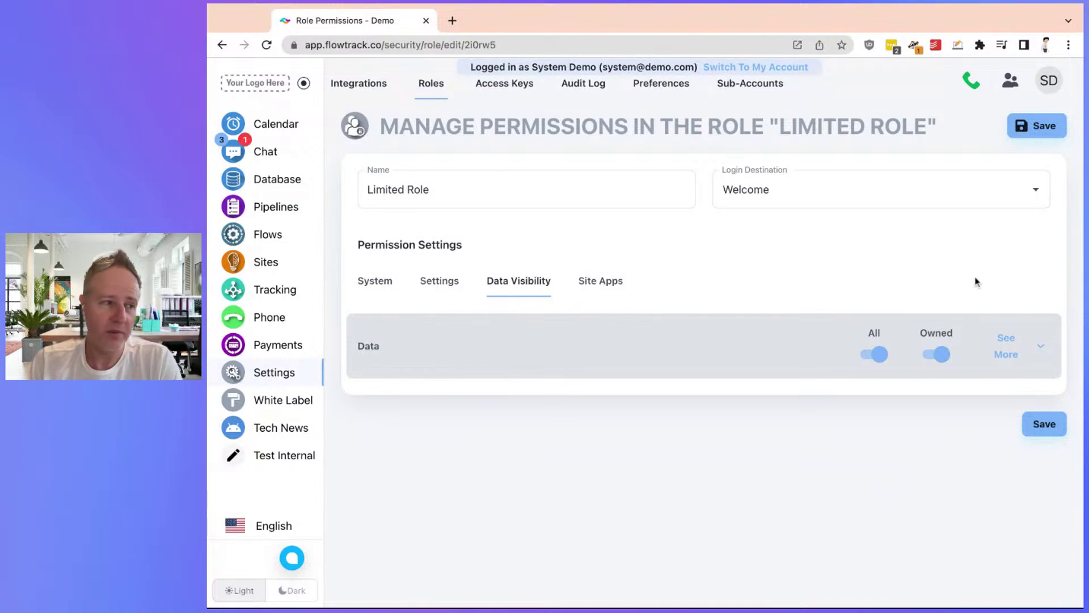
click(1013, 346)
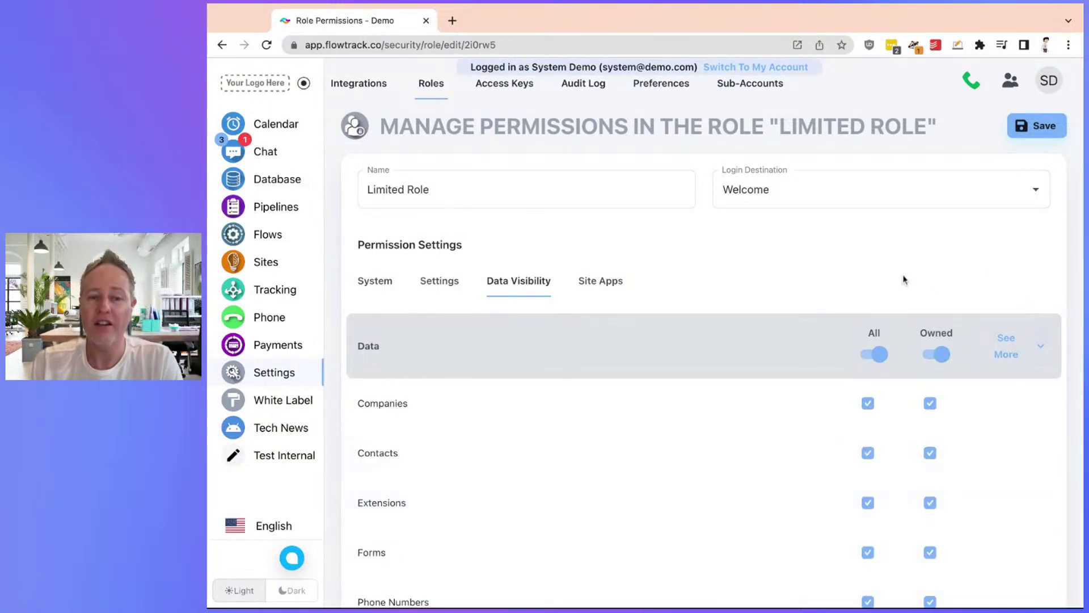
scroll(904, 279, down, 1)
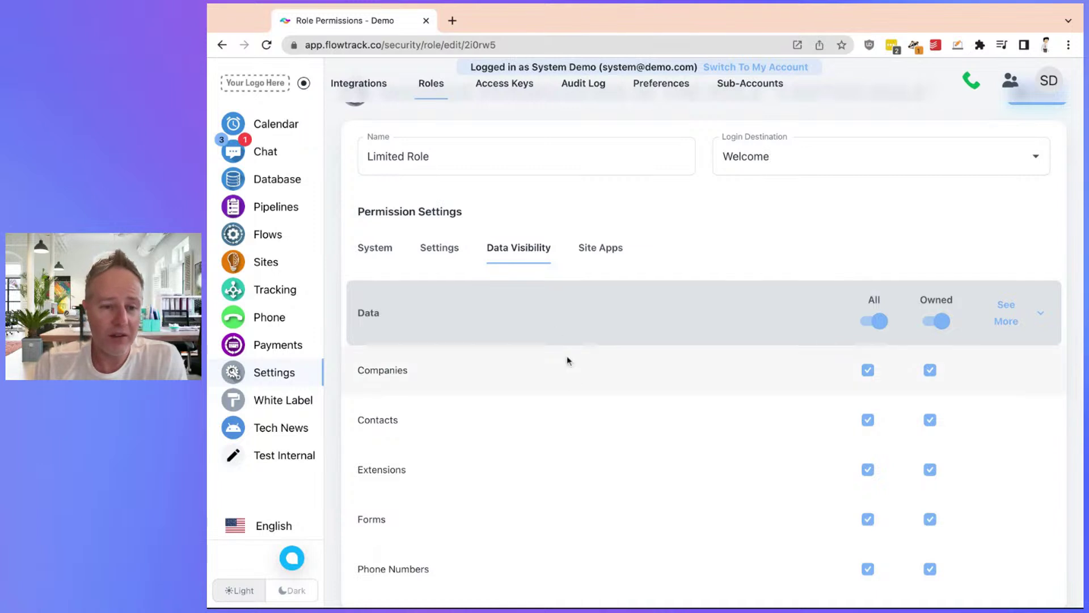
click(870, 422)
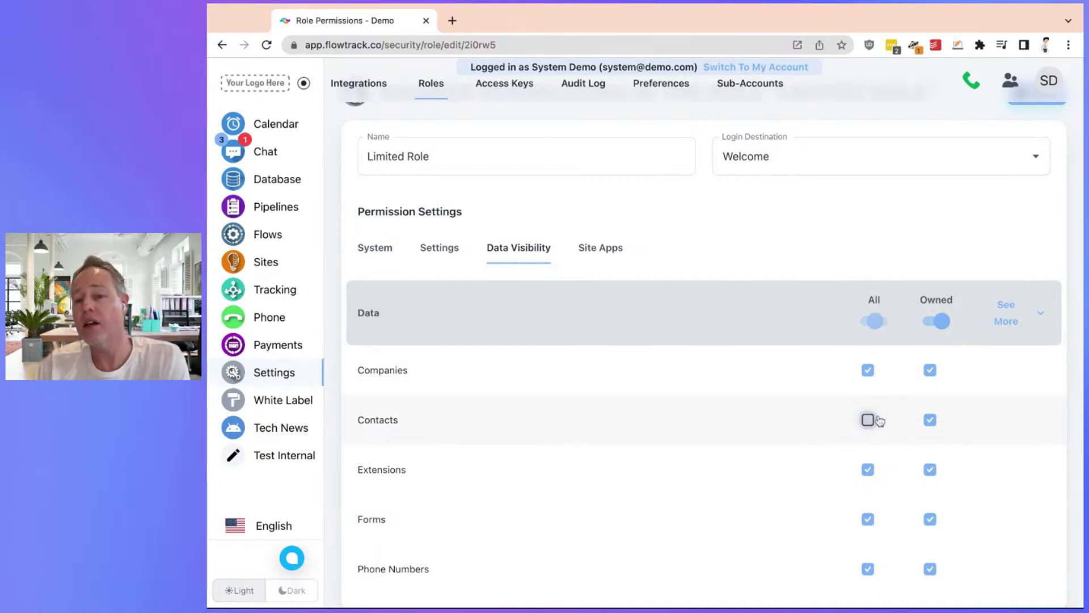
click(867, 371)
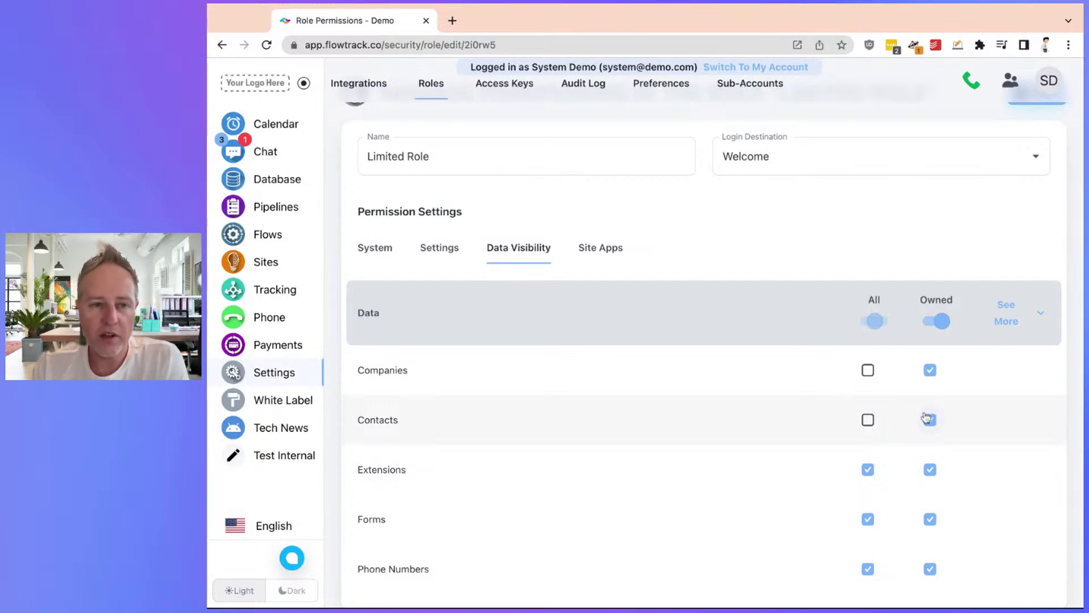
- Go back to the contact's detail page and examine its Owner field
click(435, 165)
key(alt+Left)
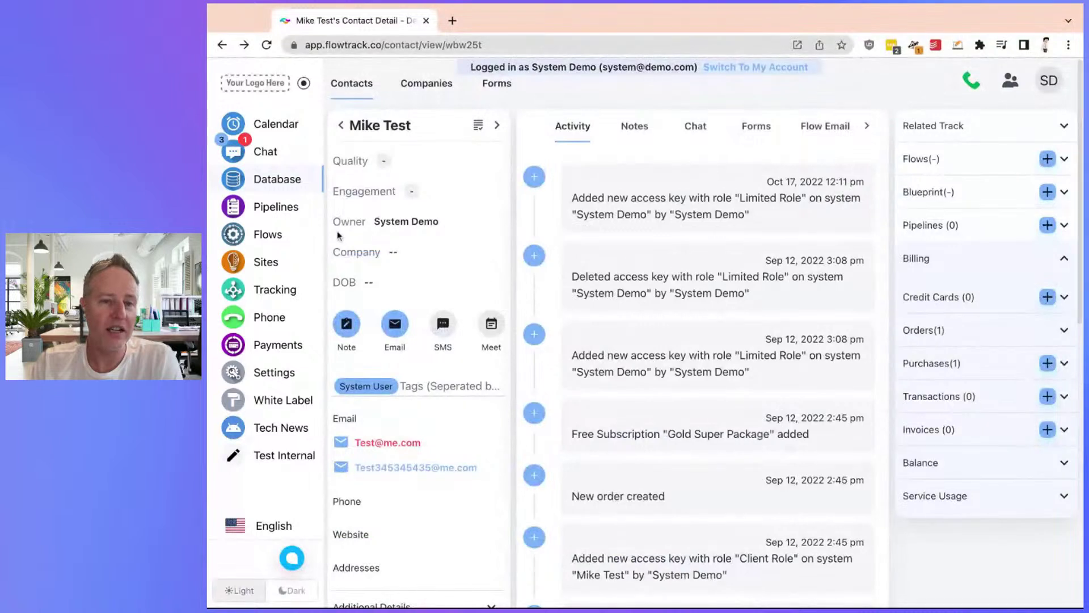
drag(333, 223, 439, 222)
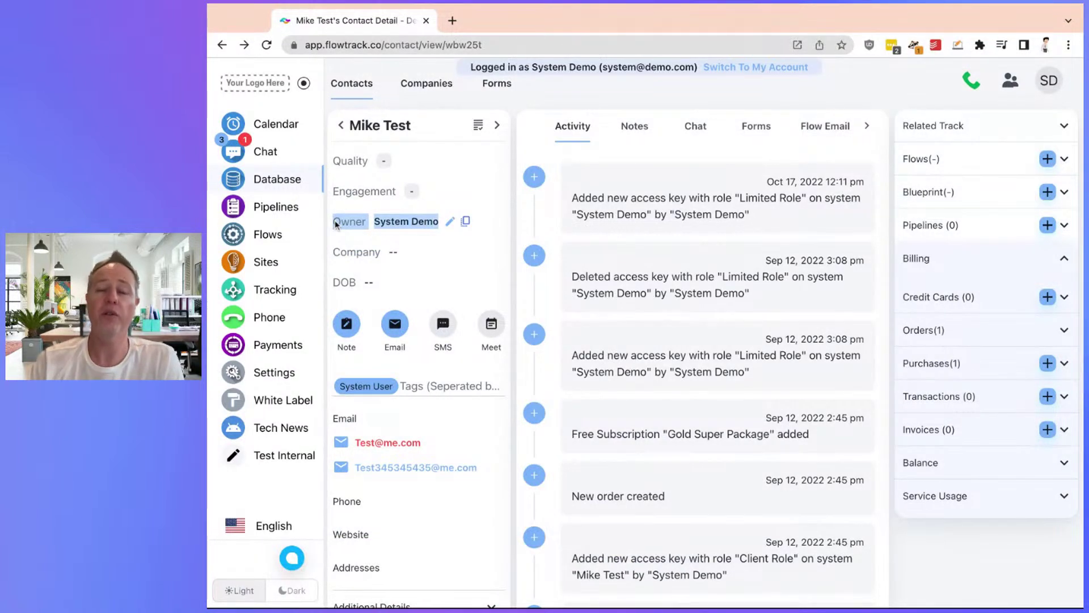
click(358, 234)
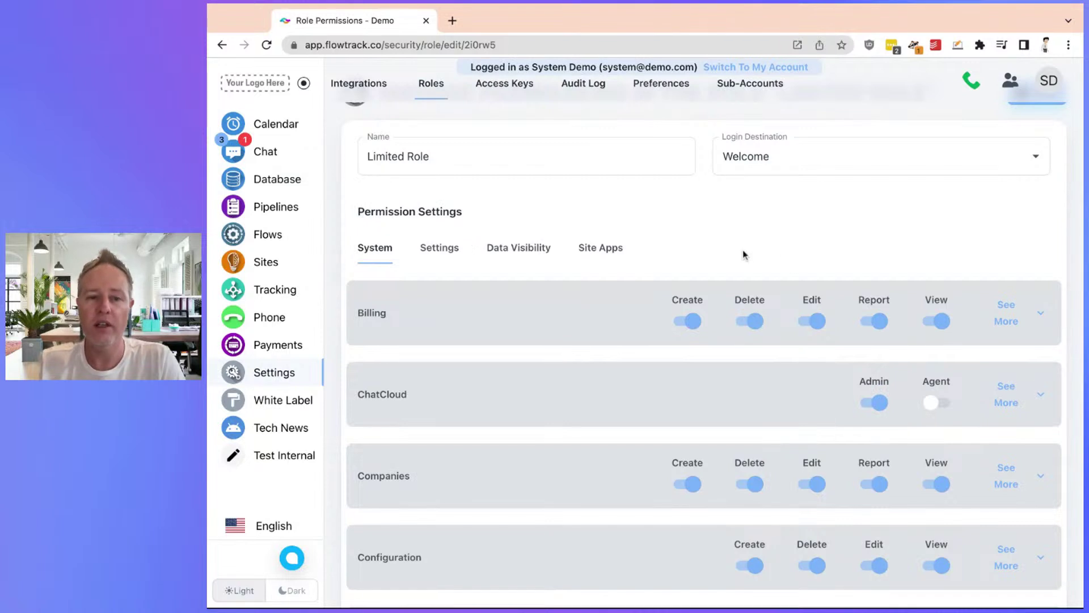
- Reopen the Limited Role's data visibility details and remove All for Contacts, leaving Owned allowed
click(543, 249)
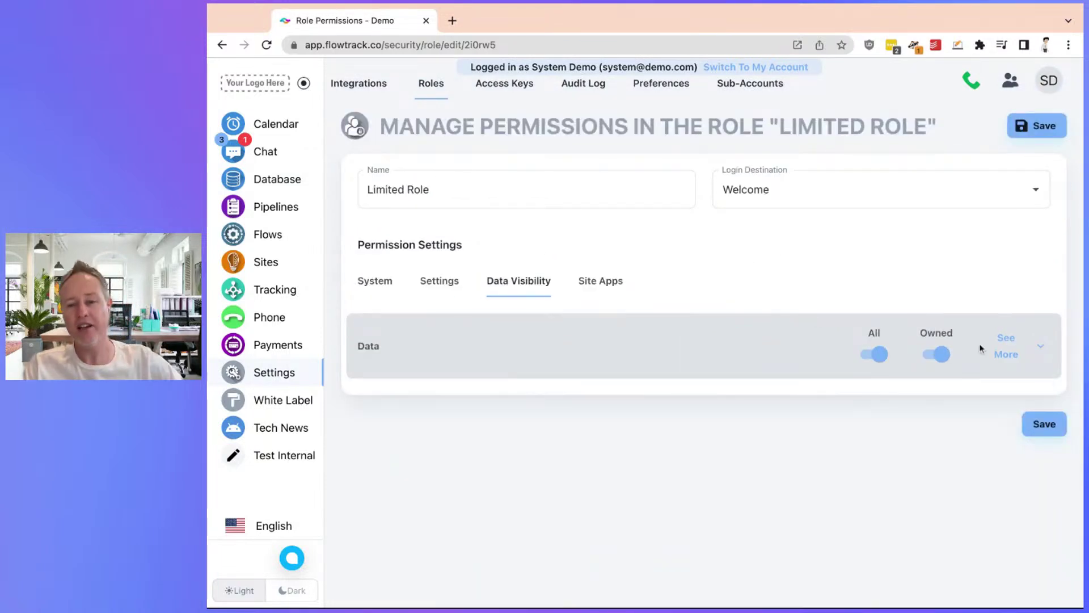
click(1019, 365)
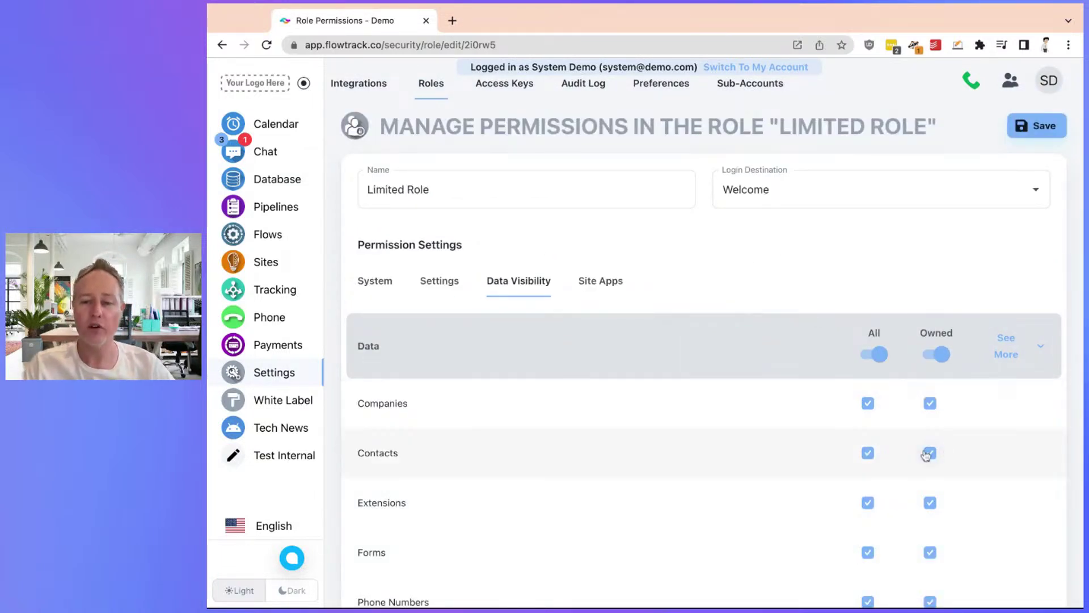
click(868, 454)
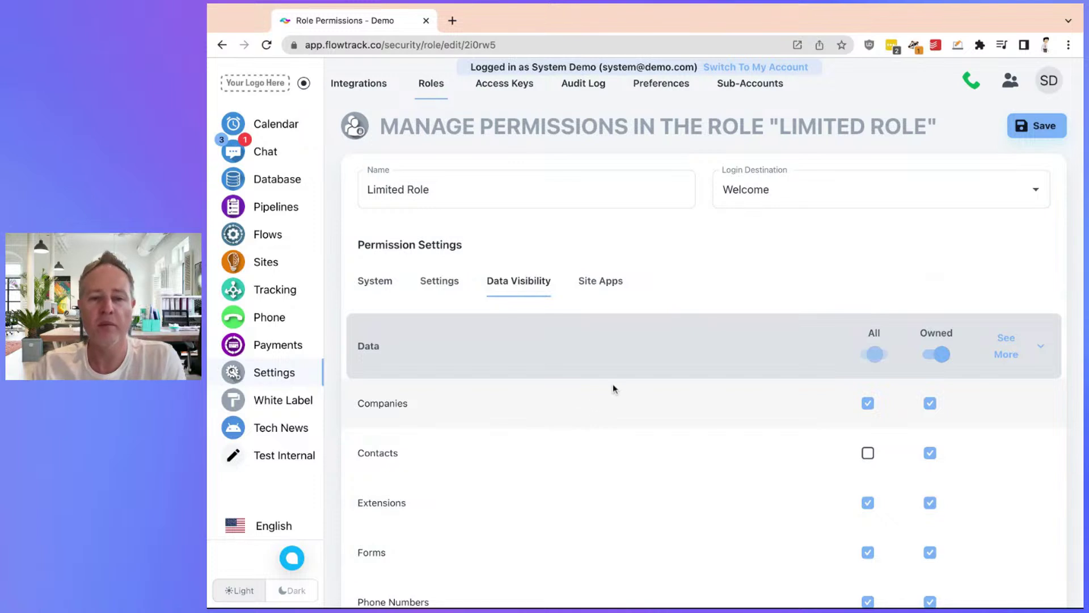
scroll(612, 389, down, 3)
scroll(624, 382, up, 3)
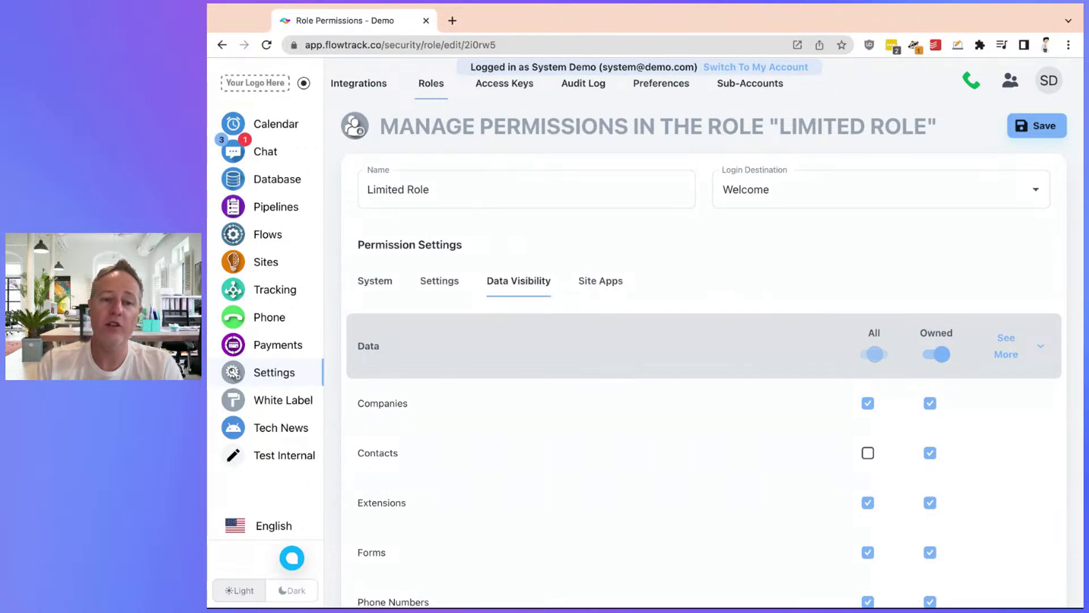
- Examine the Limited Role's system permissions, including the detailed Pipelines entries for opportunities and tasks
click(375, 283)
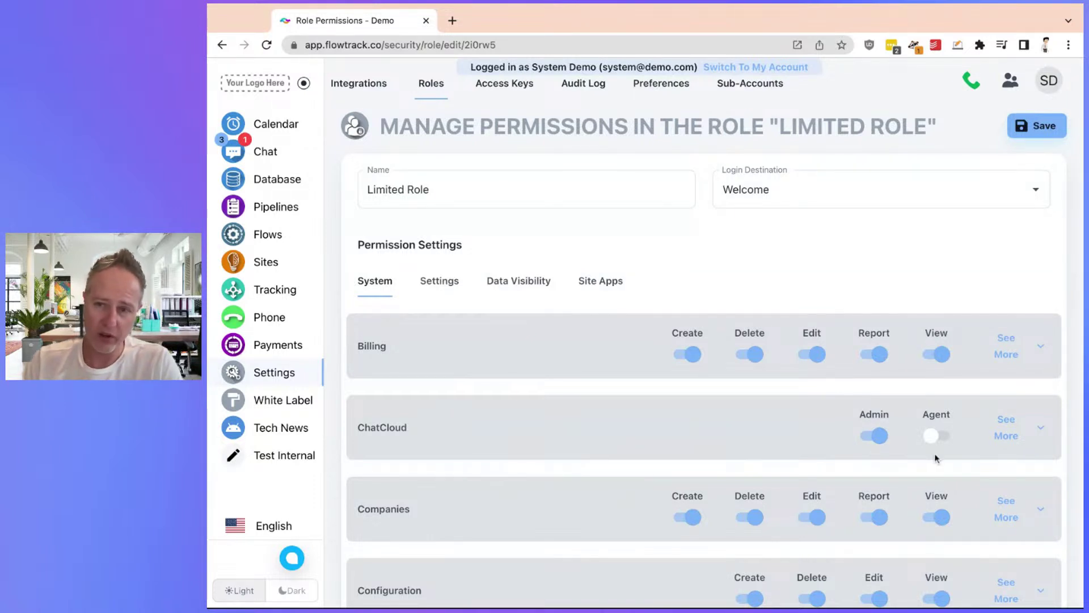
scroll(936, 457, down, 3)
scroll(937, 460, down, 2)
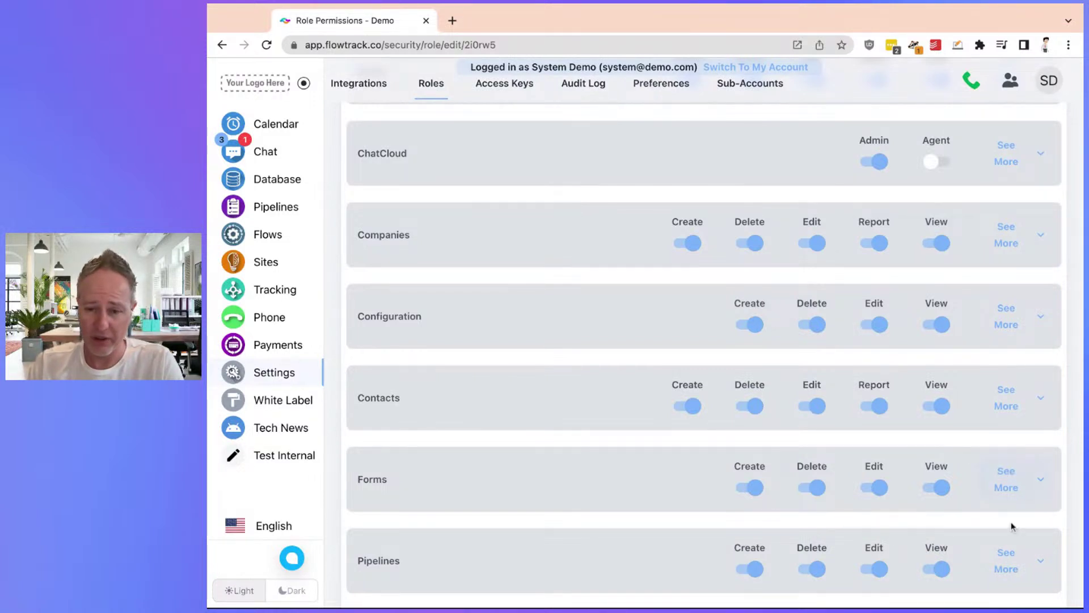
click(1006, 559)
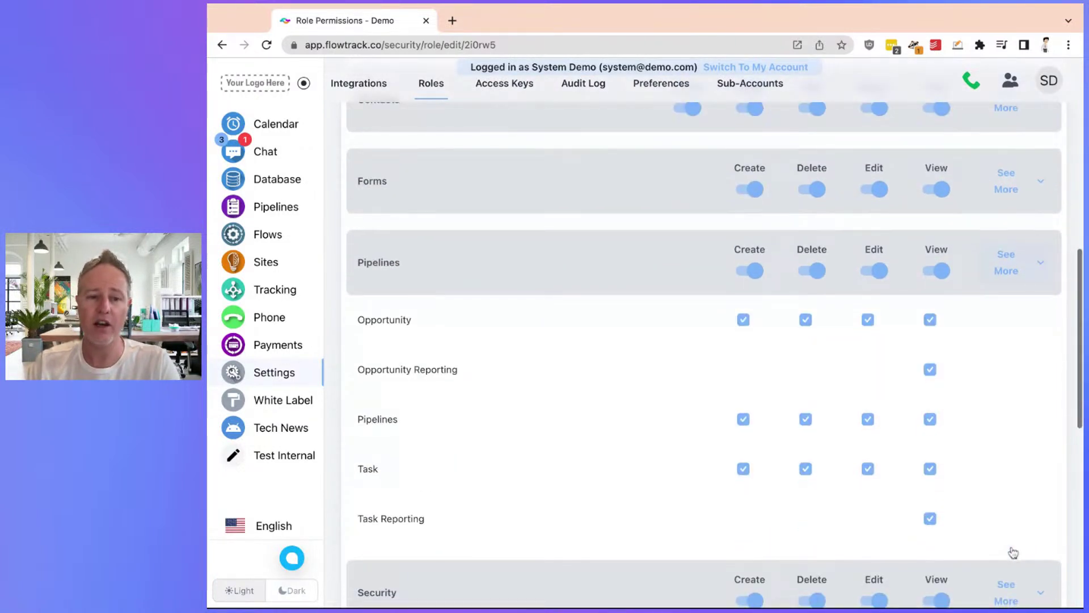
click(1024, 271)
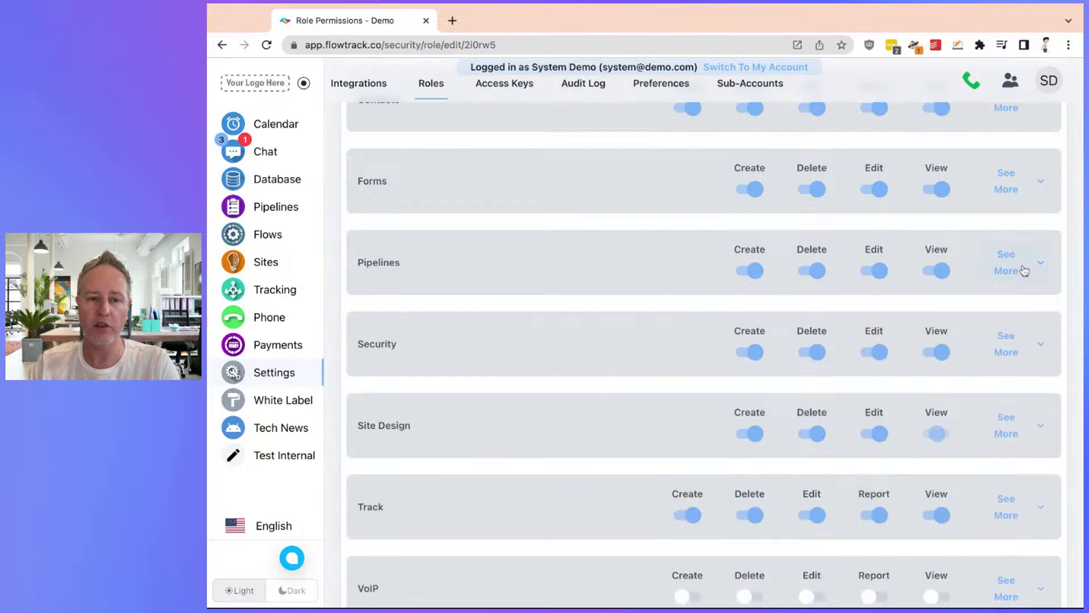
- Examine the Limited Role's detailed Contacts permissions, from Activitylog and Address through Export and the filter entries
scroll(1024, 292, up, 10)
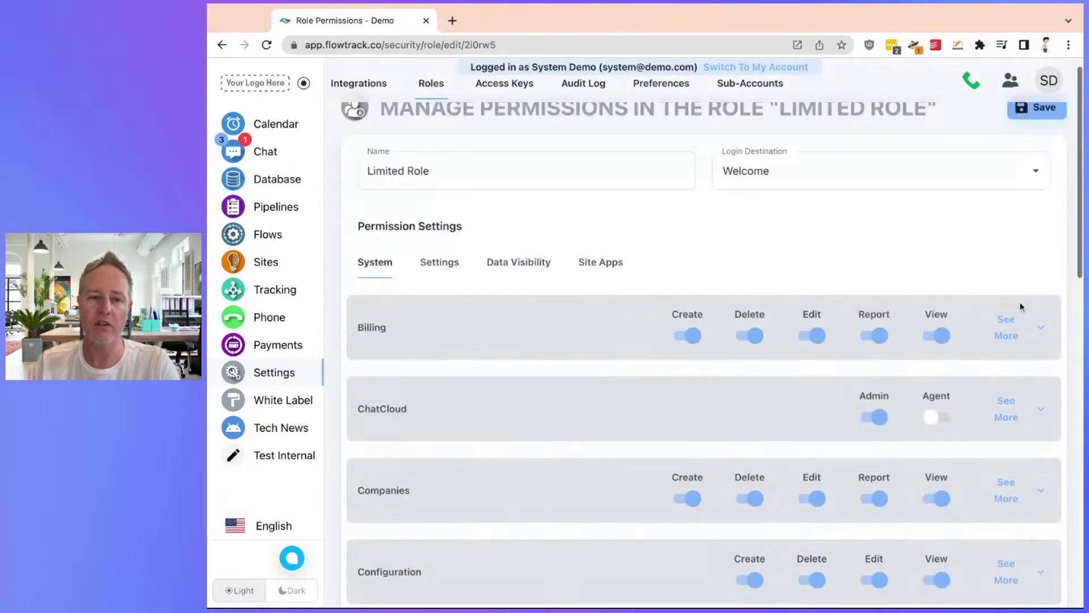
scroll(1026, 434, down, 2)
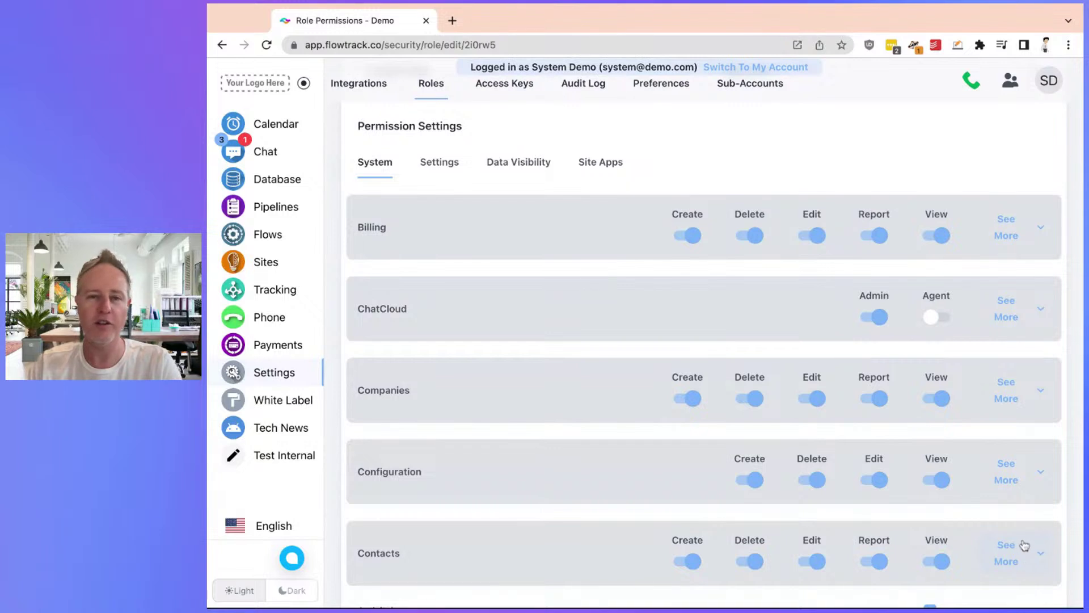
click(1006, 544)
scroll(1024, 542, down, 9)
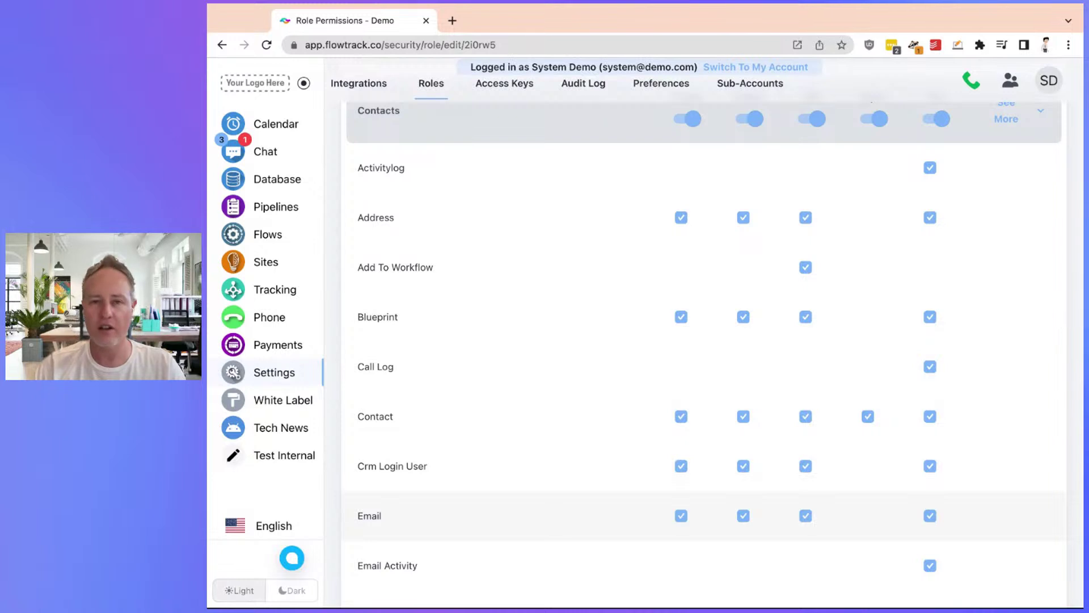
scroll(721, 516, down, 3)
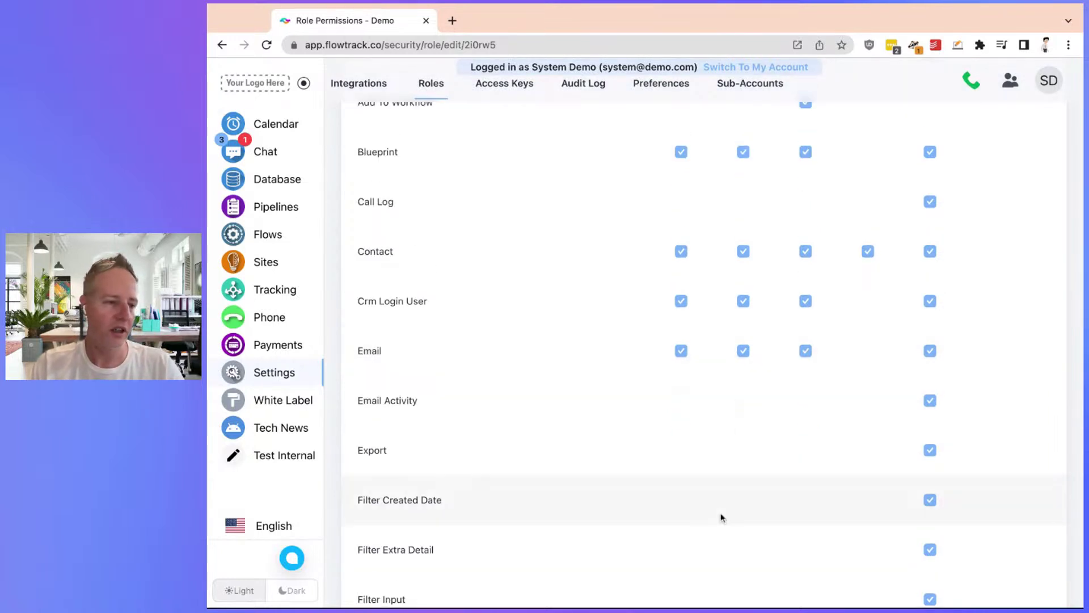
scroll(721, 516, up, 5)
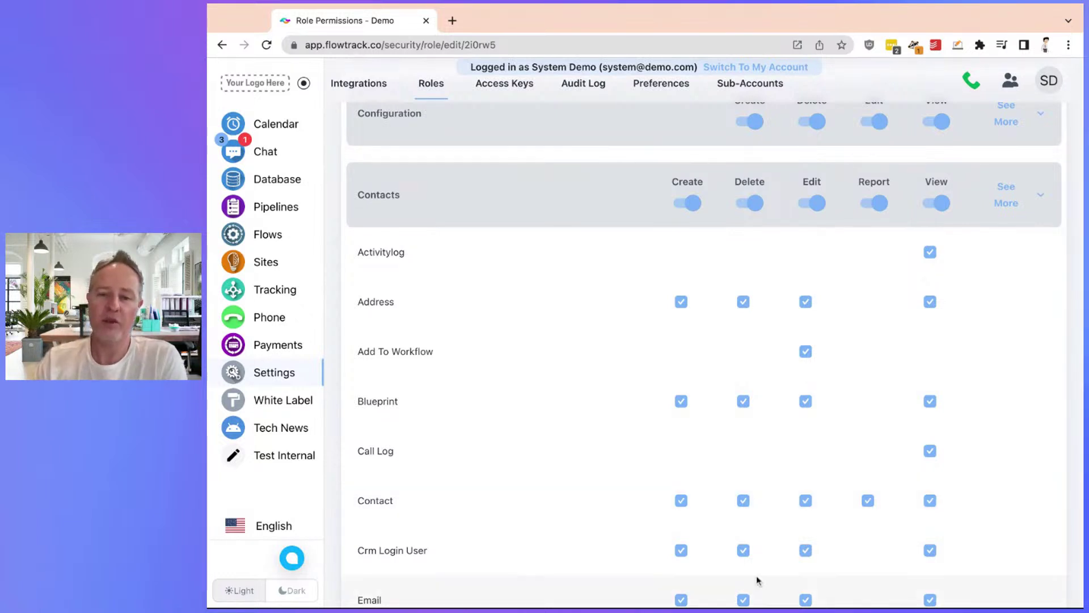
- Collapse the Contacts permissions and open the HS Demo form for editing from the custom forms list
scroll(915, 222, up, 5)
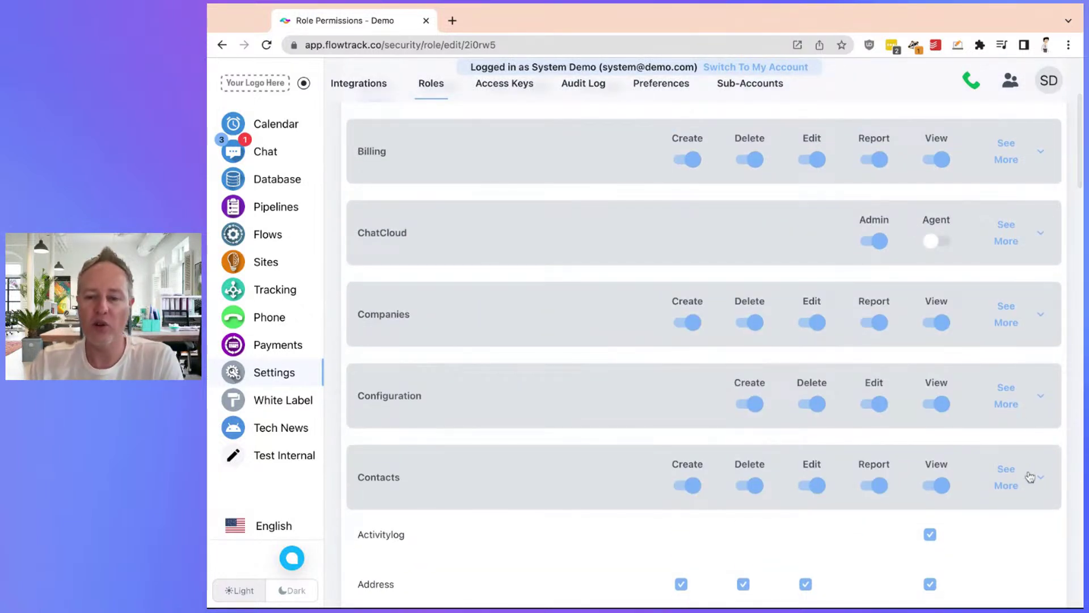
click(1014, 486)
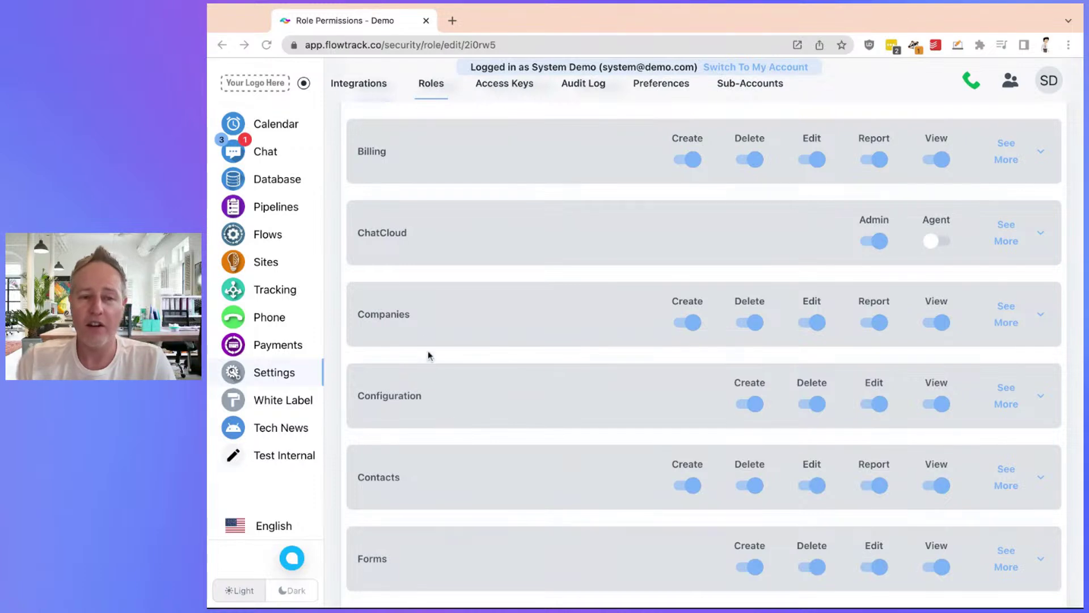
click(290, 180)
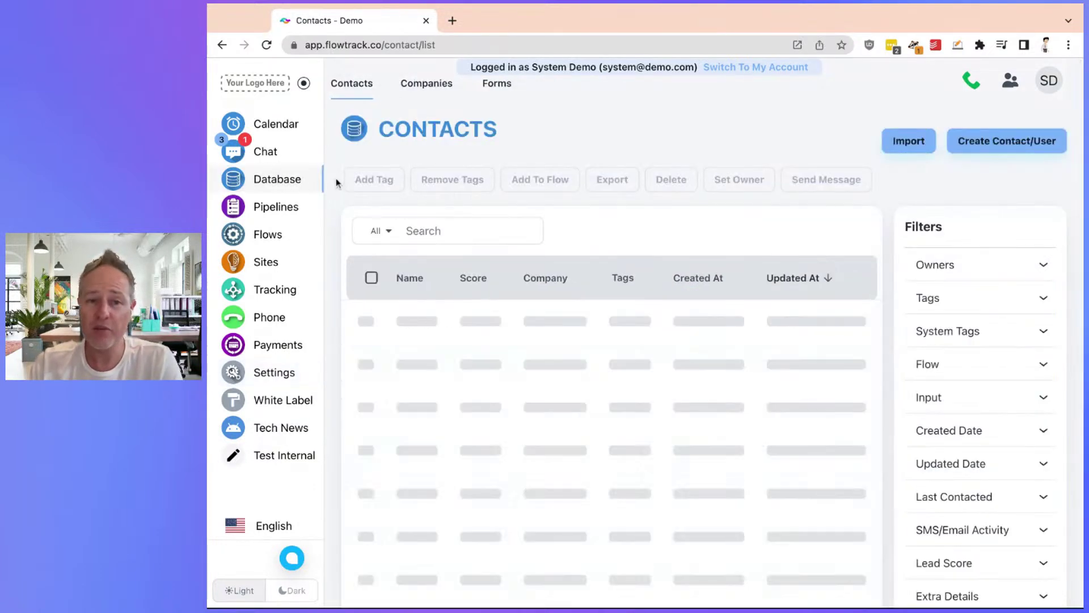
click(507, 85)
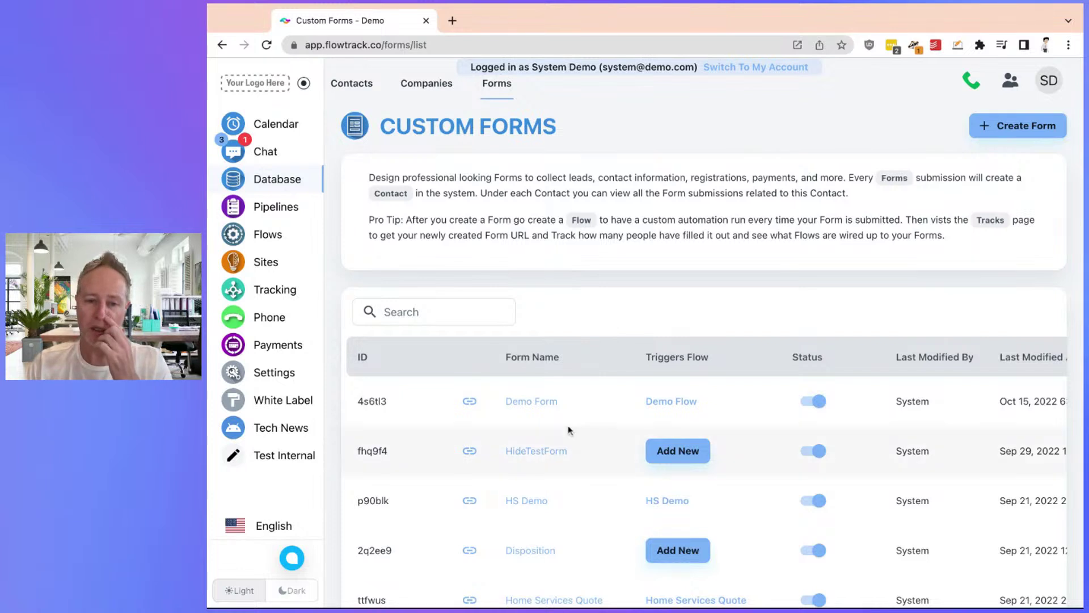
click(533, 503)
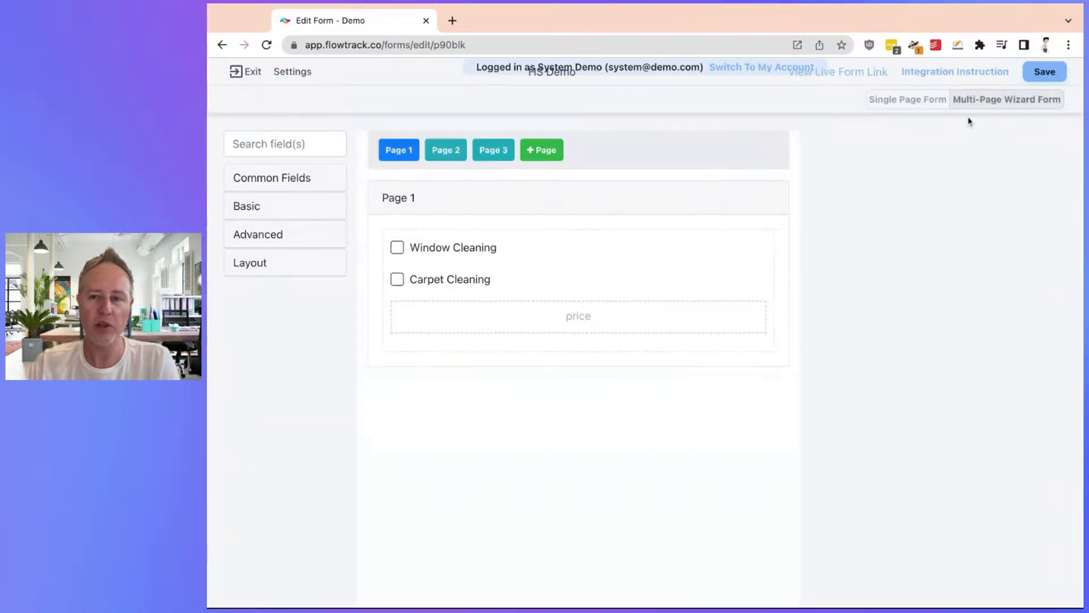
- Examine the save options of the HS Demo form, including its version number, and dismiss them without saving
click(1044, 75)
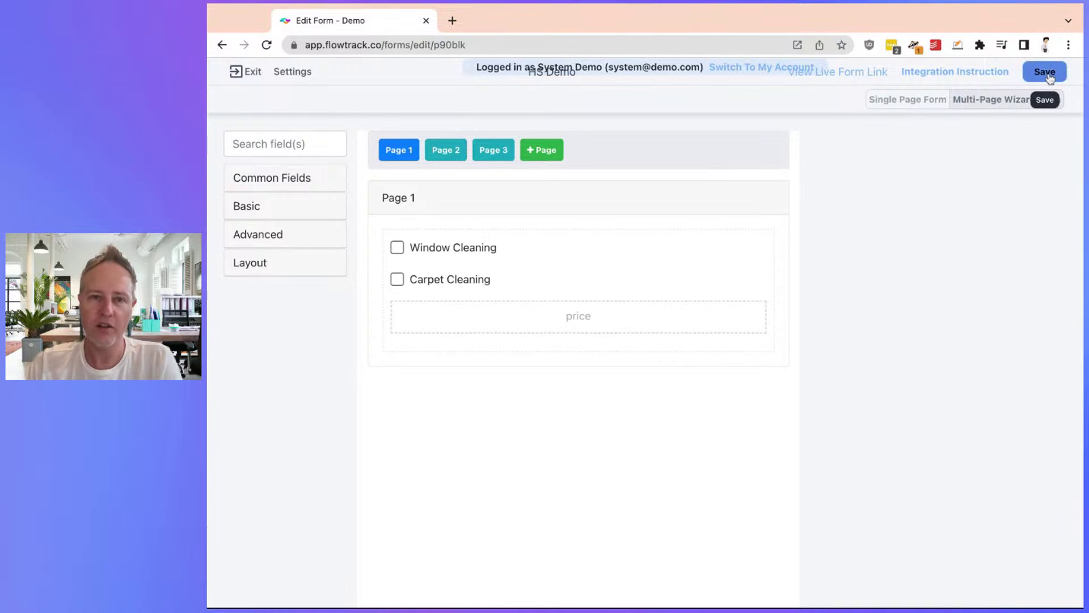
click(1048, 77)
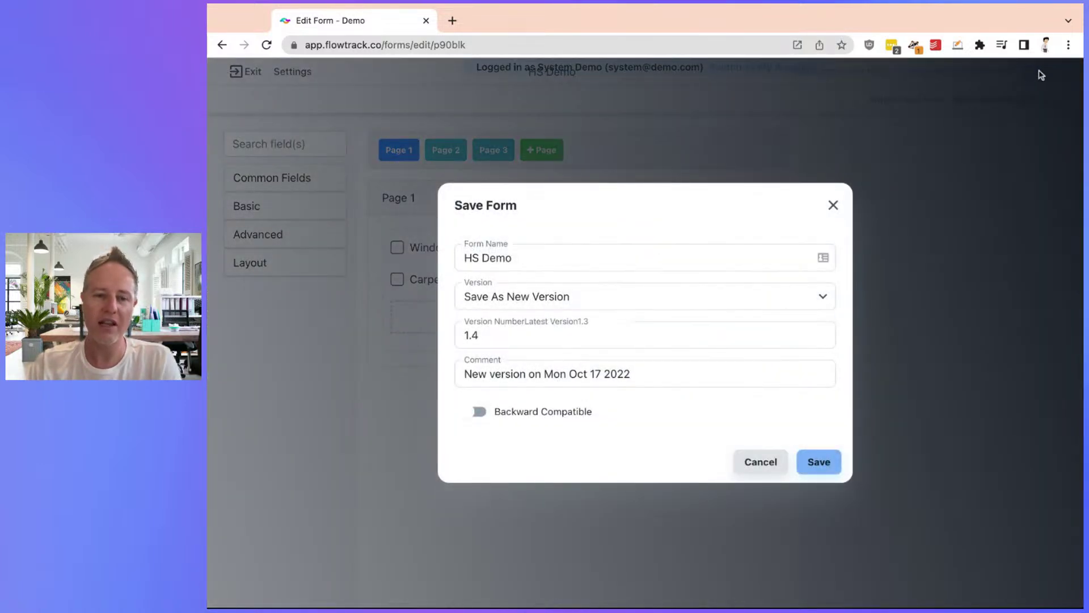
click(486, 337)
double_click(490, 336)
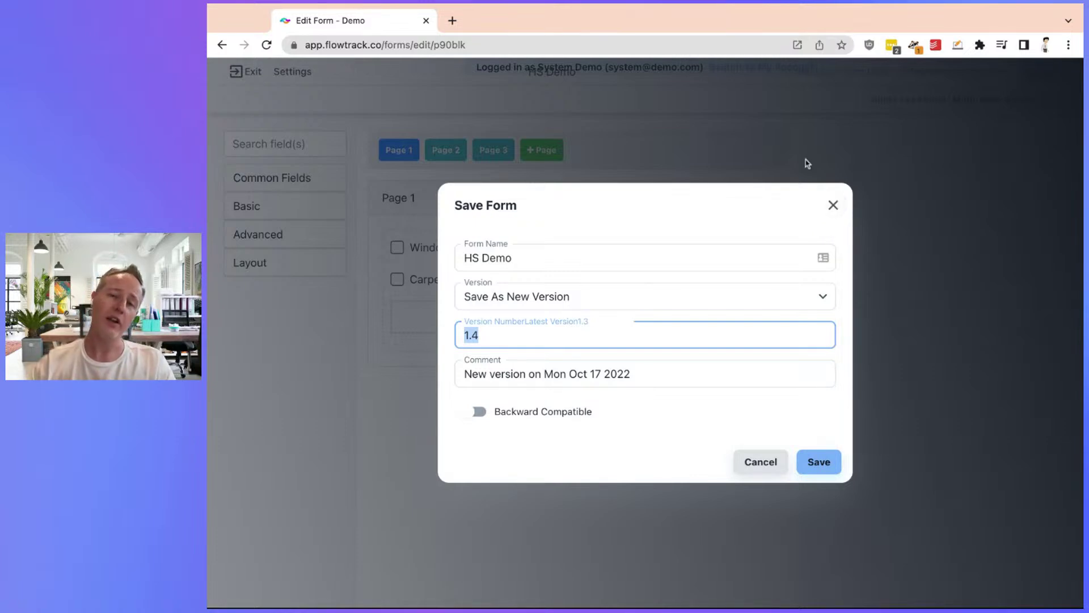
click(833, 205)
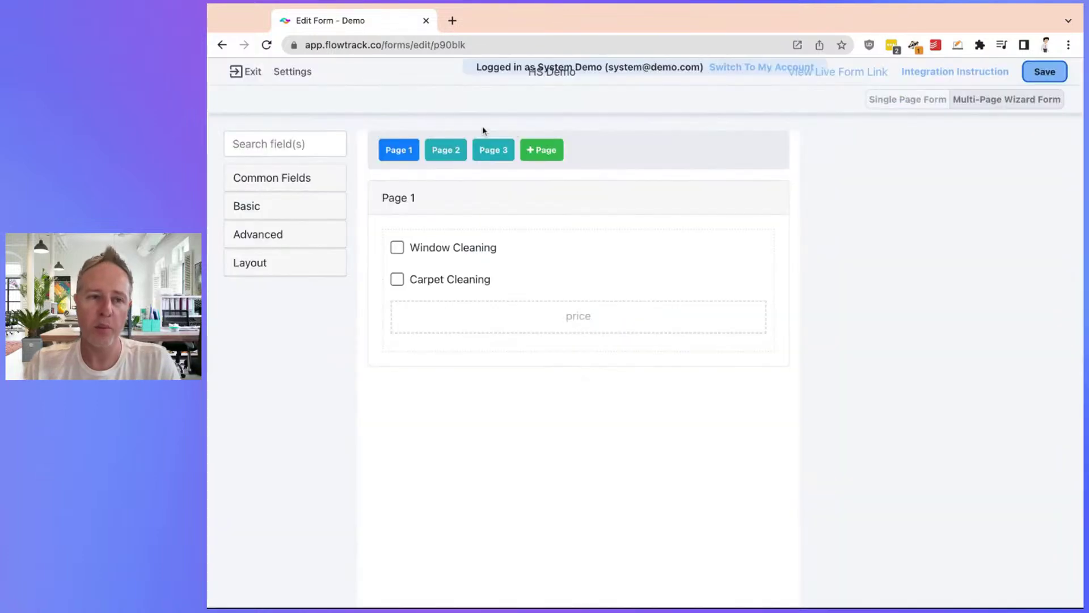
- Exit the form editor without saving and open the detail page of the contact tagged Hot Lead and Buyer
click(252, 73)
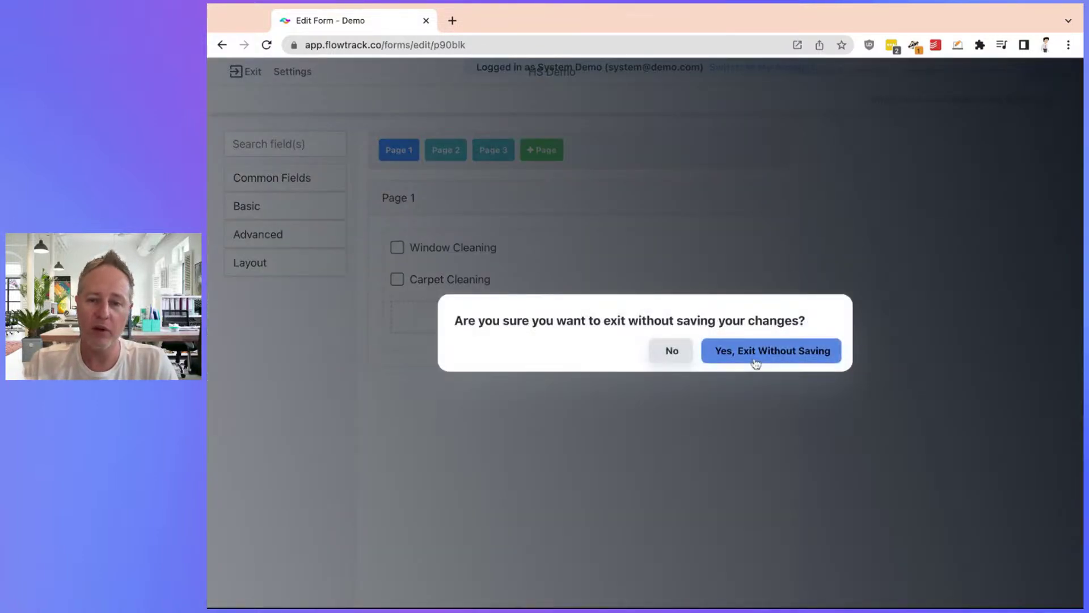
click(753, 354)
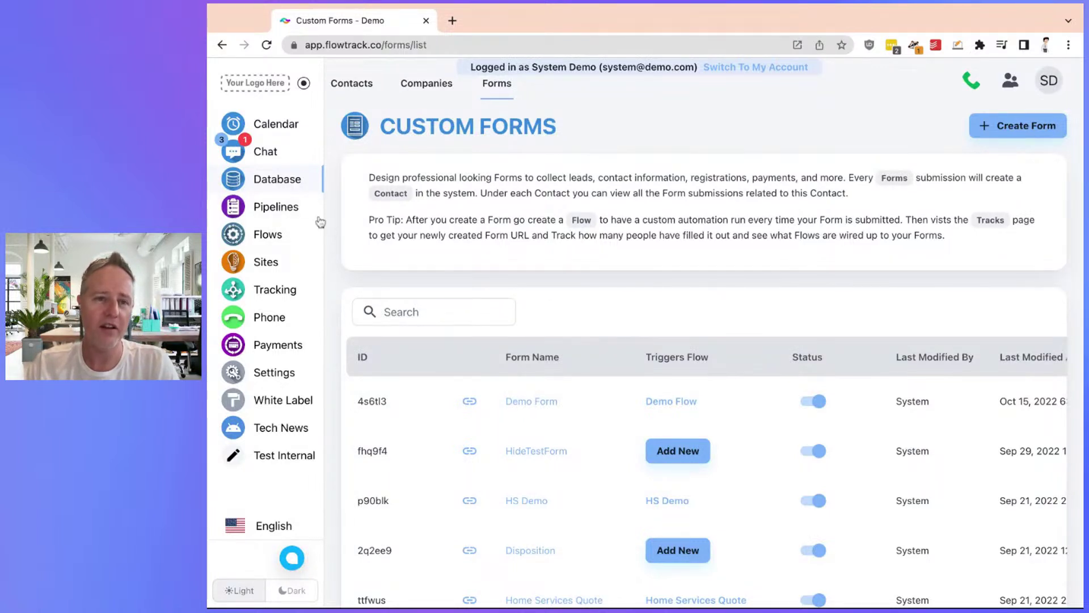
click(342, 83)
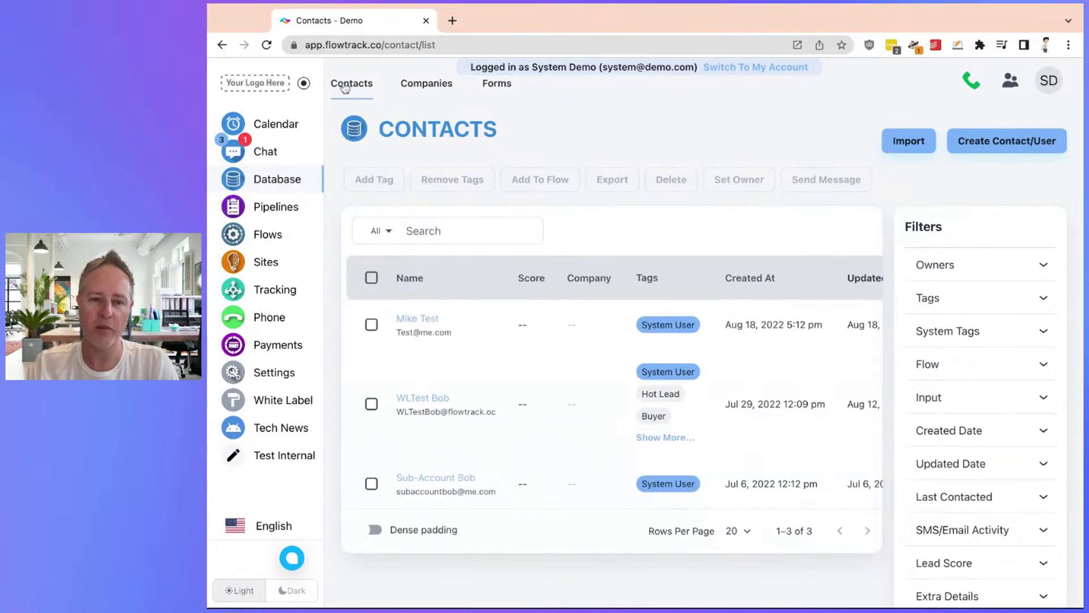
click(426, 399)
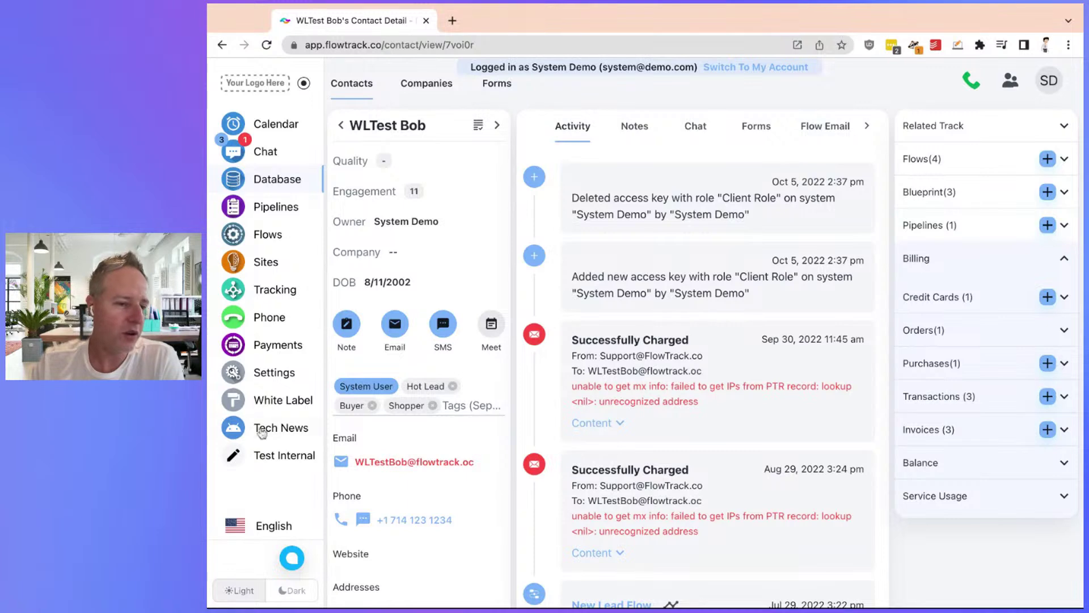
- Examine the embedded Tech News page
click(280, 431)
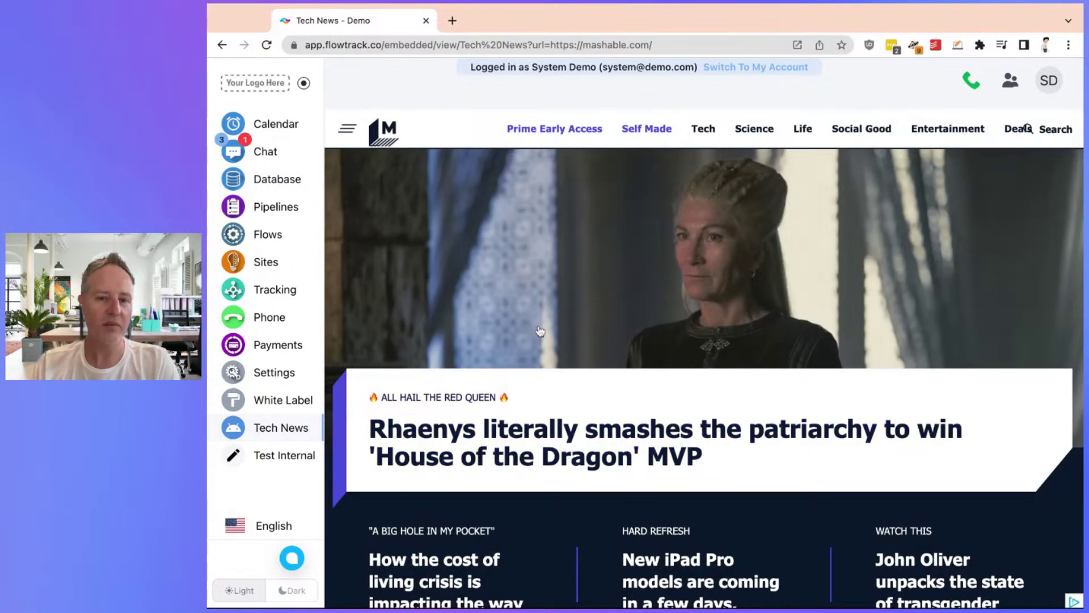
scroll(539, 332, down, 2)
scroll(539, 332, down, 15)
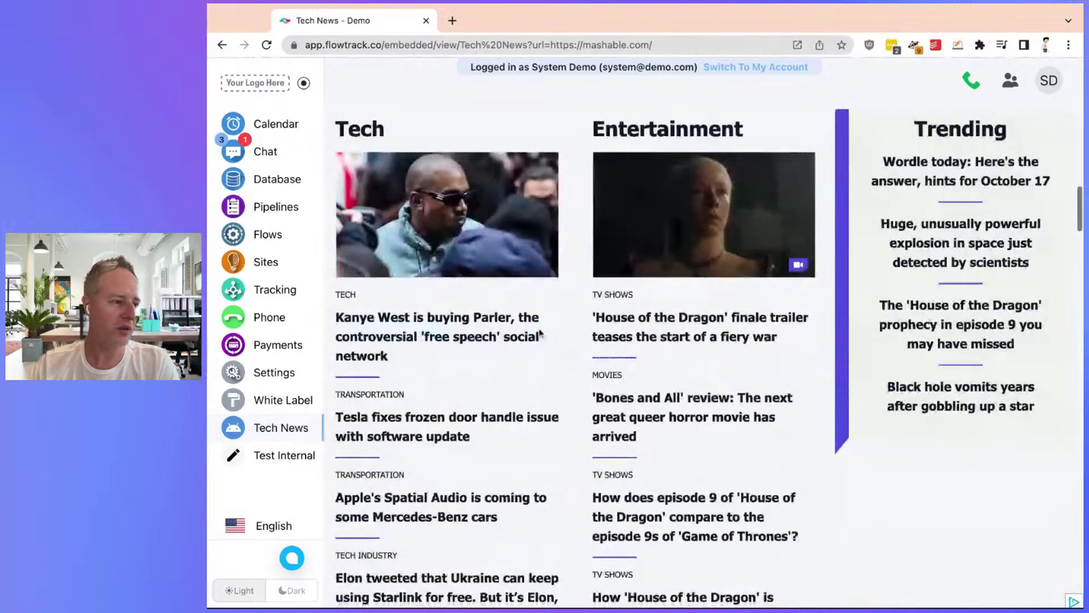
scroll(539, 333, down, 5)
scroll(540, 333, up, 20)
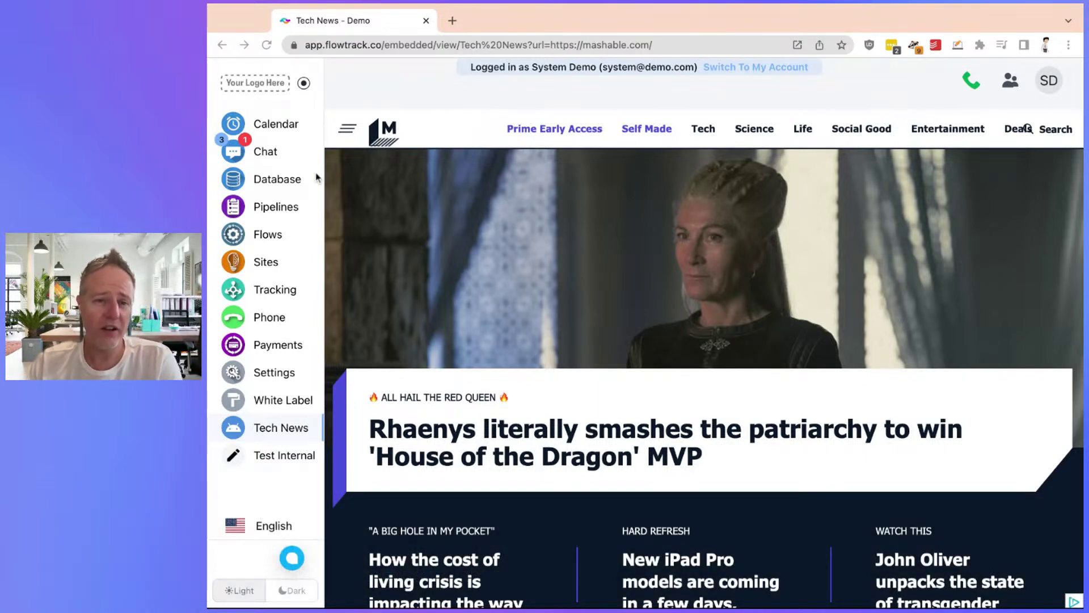
- Open the White Label navigation settings and examine the system menu navigation icons
click(277, 402)
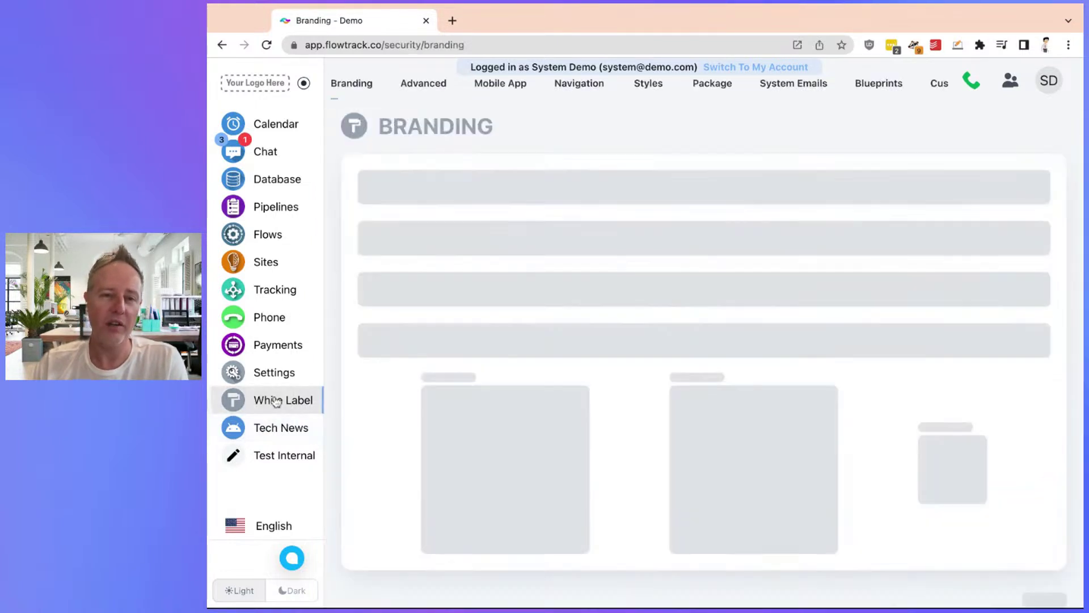
click(576, 91)
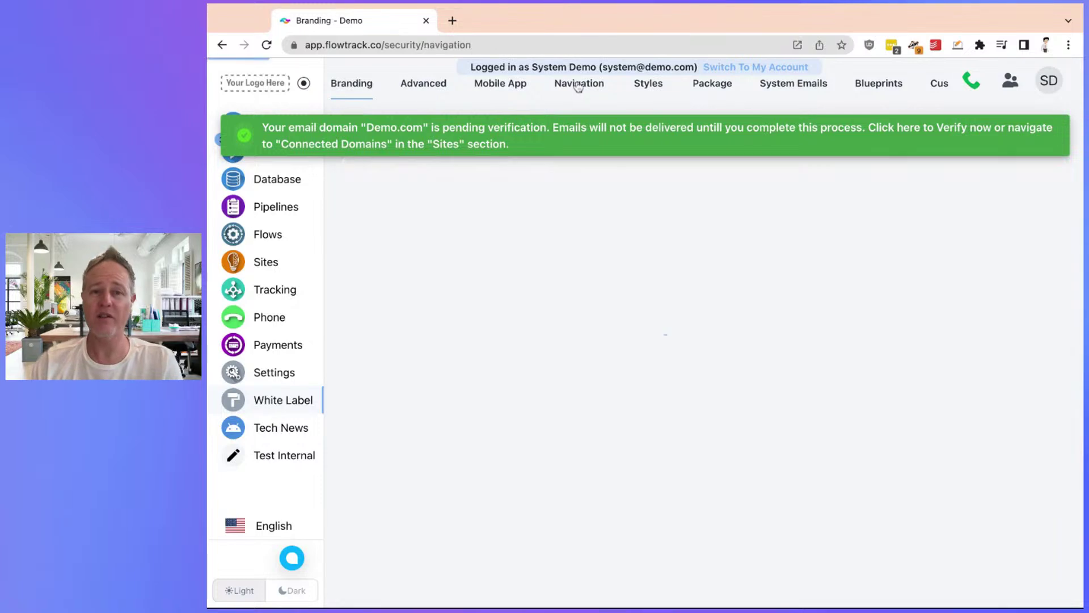
scroll(533, 288, down, 2)
scroll(534, 288, down, 3)
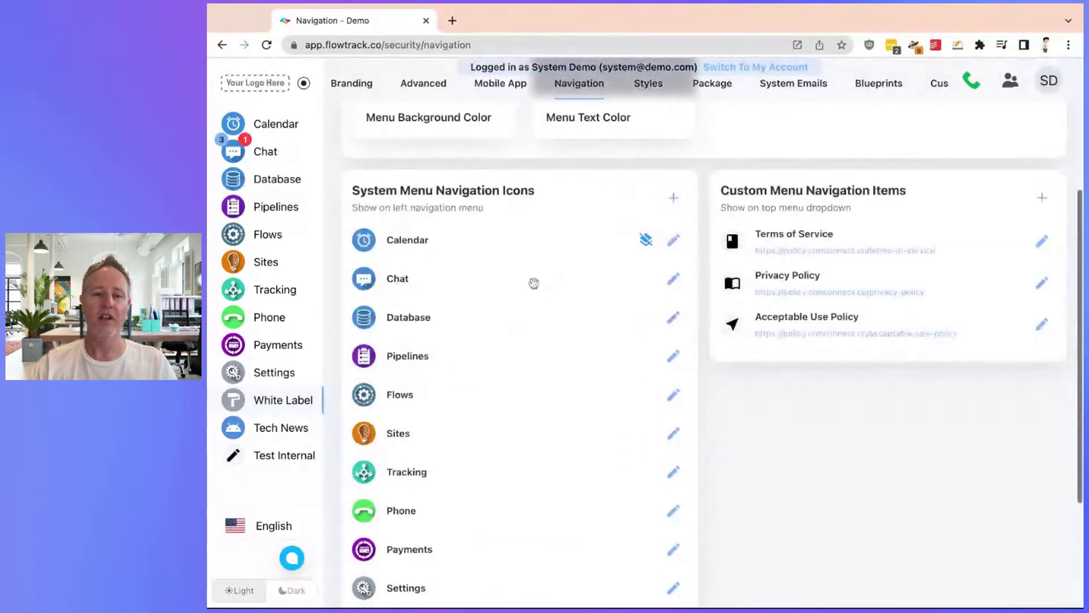
mouse_move(433, 241)
mouse_down()
mouse_move(437, 295)
mouse_move(424, 244)
mouse_up()
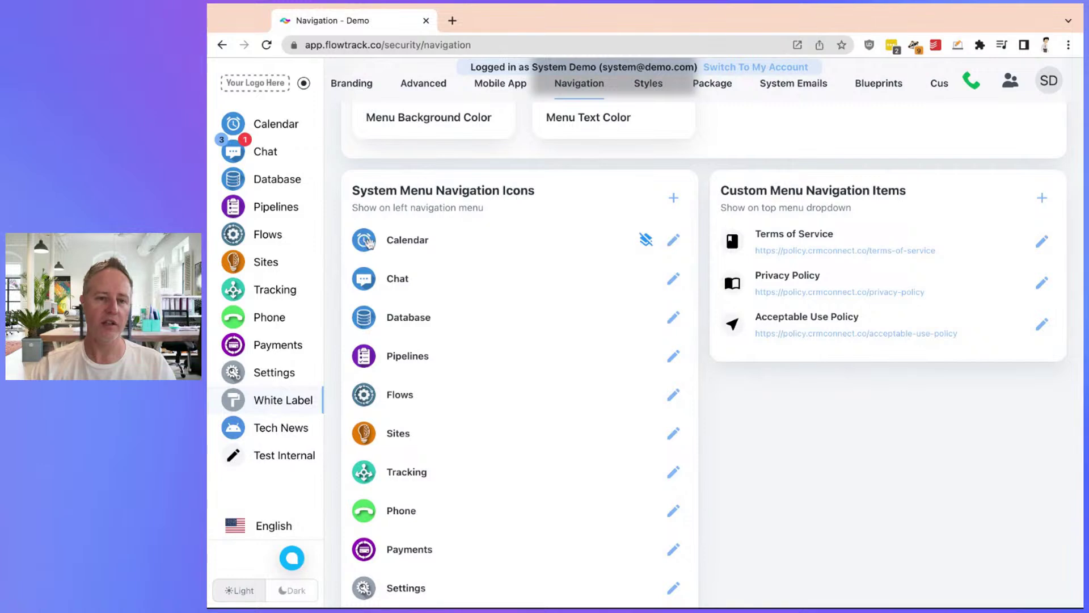
- Try a red icon color, a green background and a backspace symbol for the Calendar navigation icon, and cancel the edit
click(673, 239)
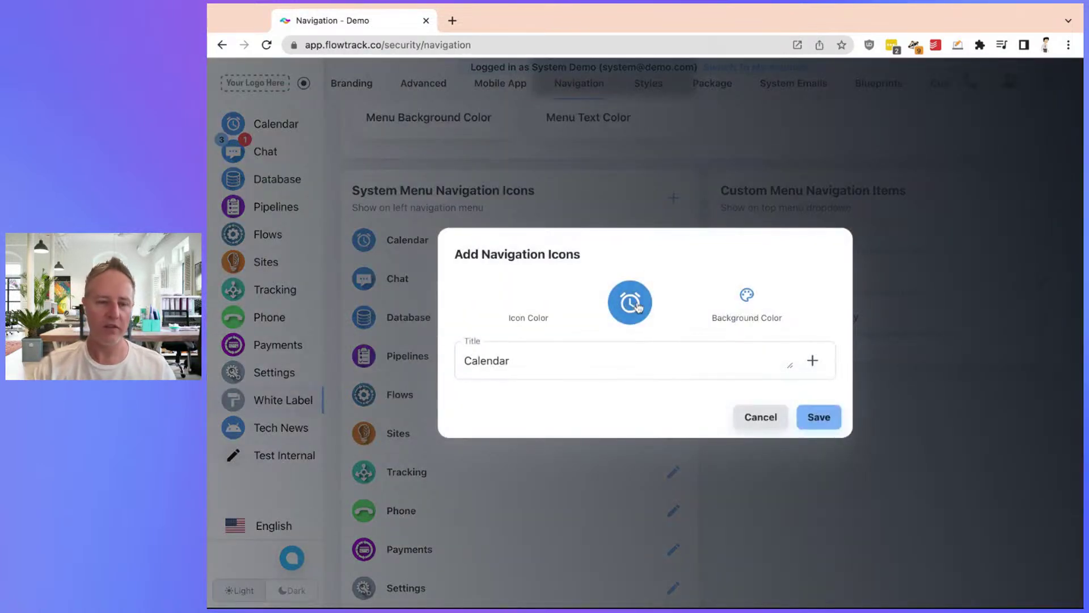
click(529, 296)
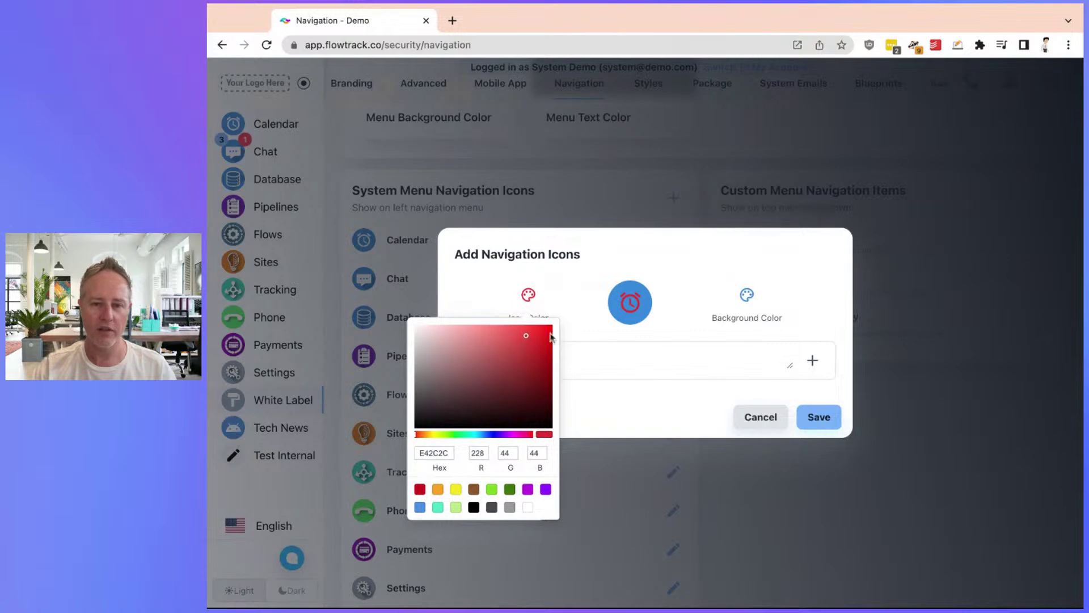
click(747, 299)
click(746, 306)
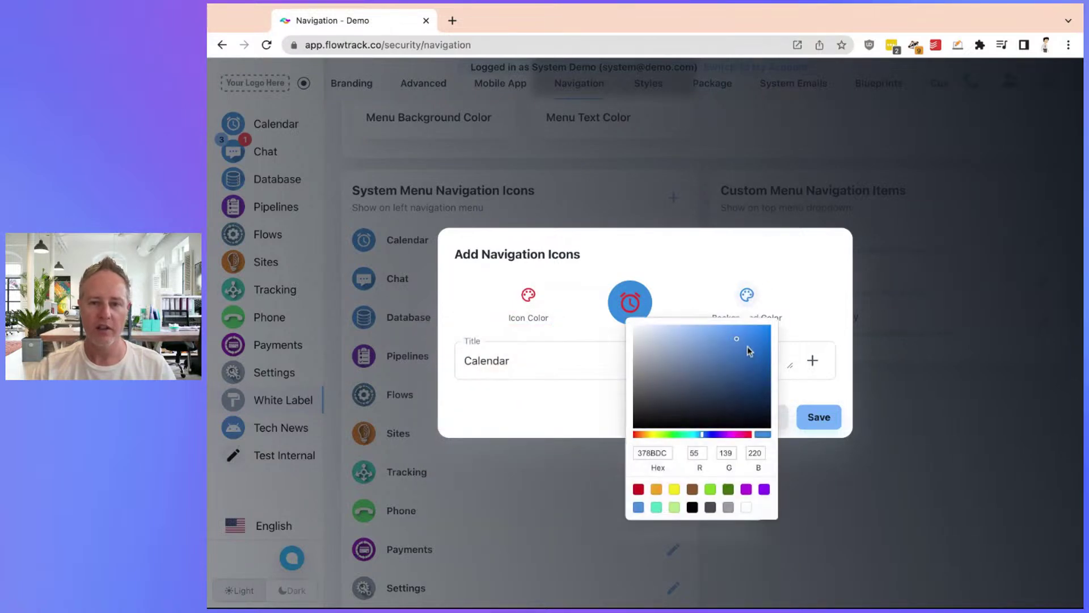
click(669, 434)
click(635, 292)
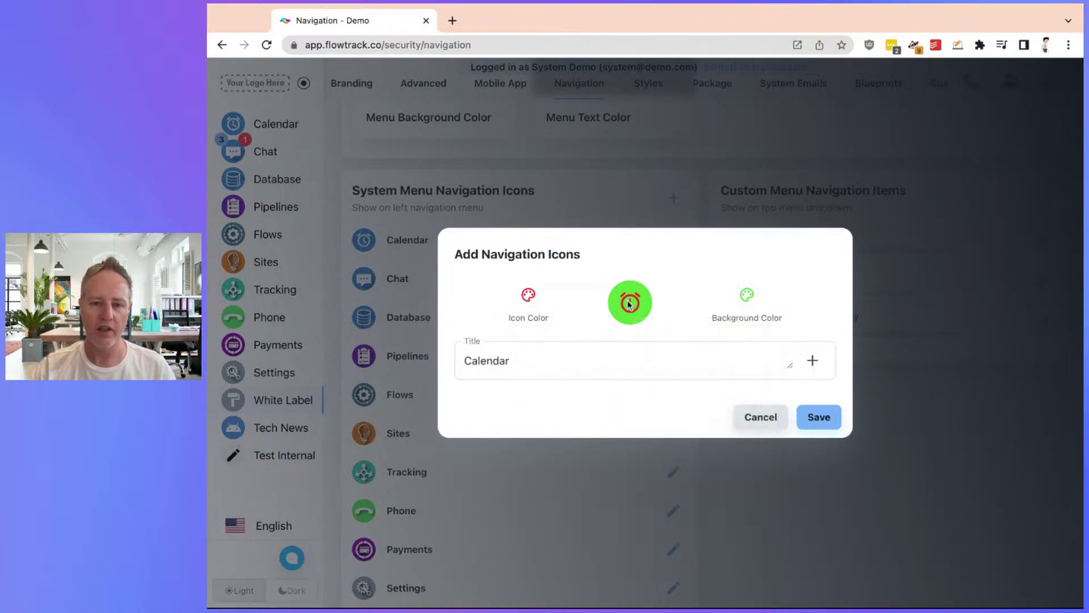
click(631, 302)
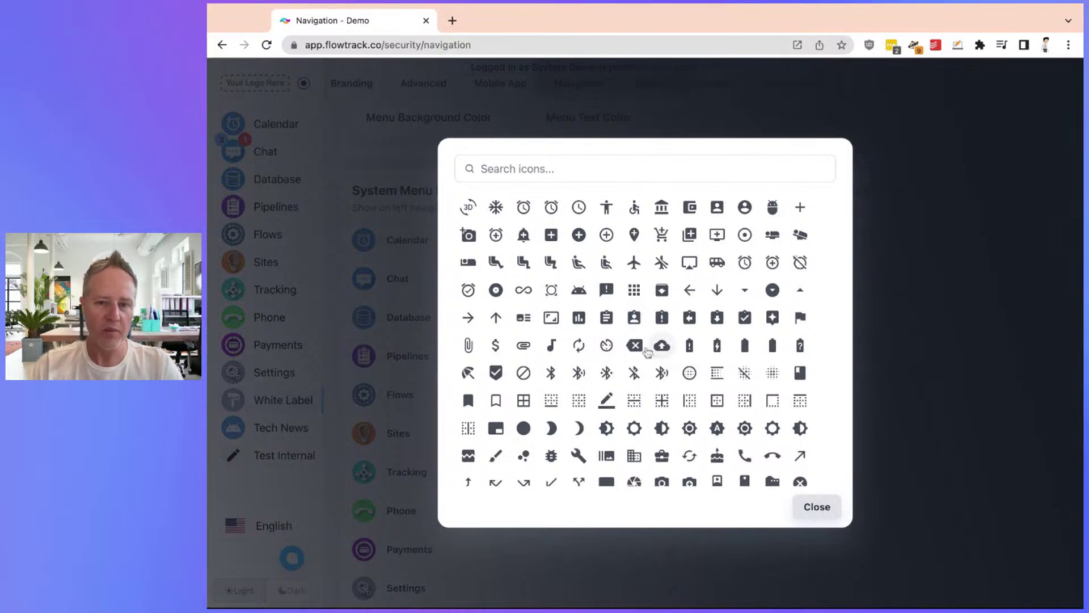
click(635, 346)
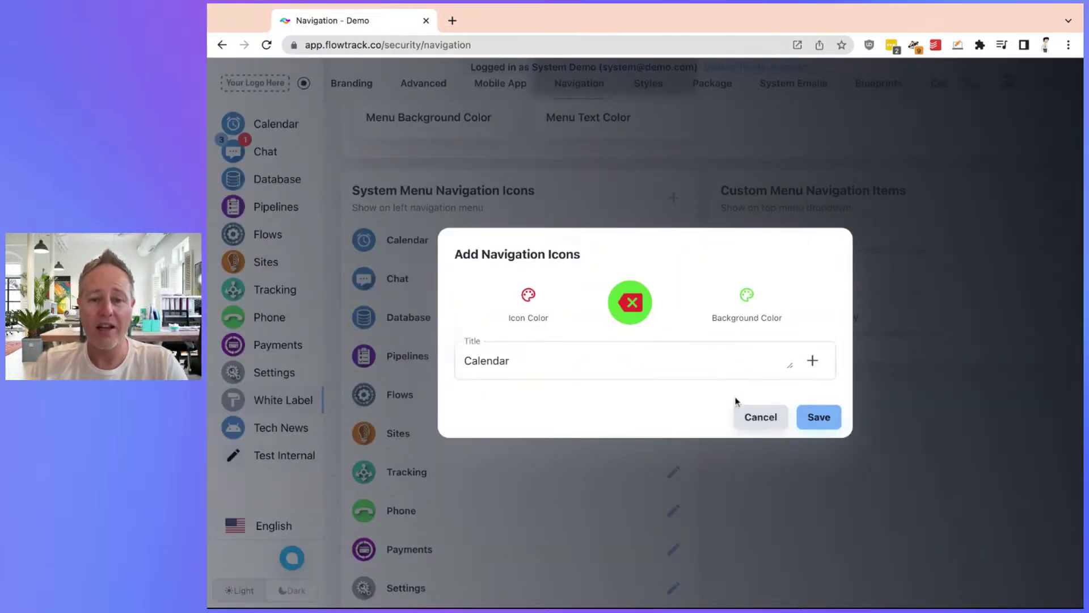
click(760, 417)
- Replace the test internal navigation item's link with the contact's Google+ website variable, {$contact.website_google+}
scroll(576, 403, down, 3)
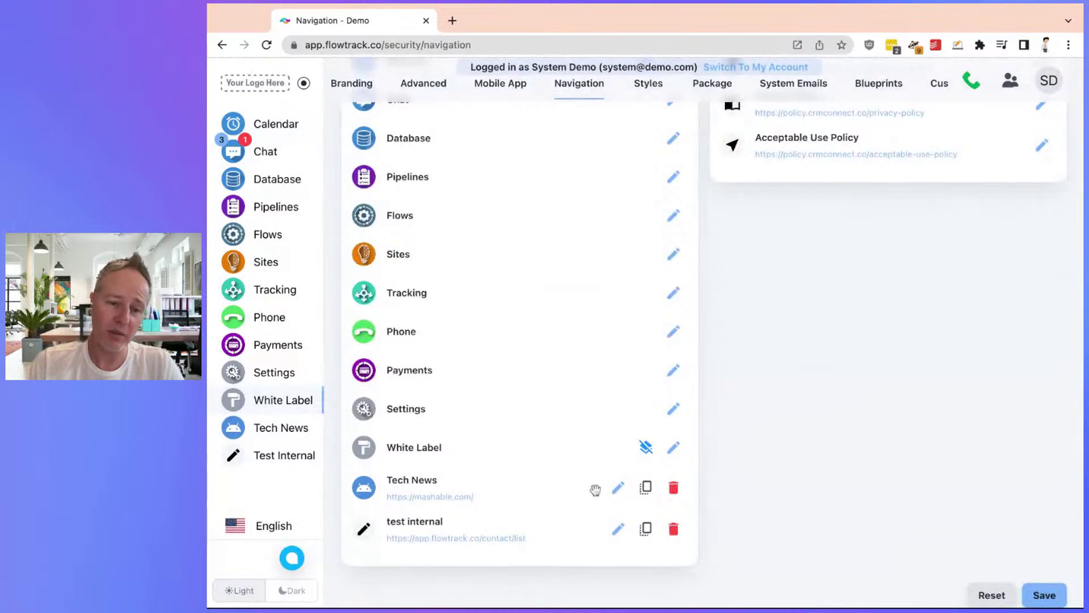
click(619, 533)
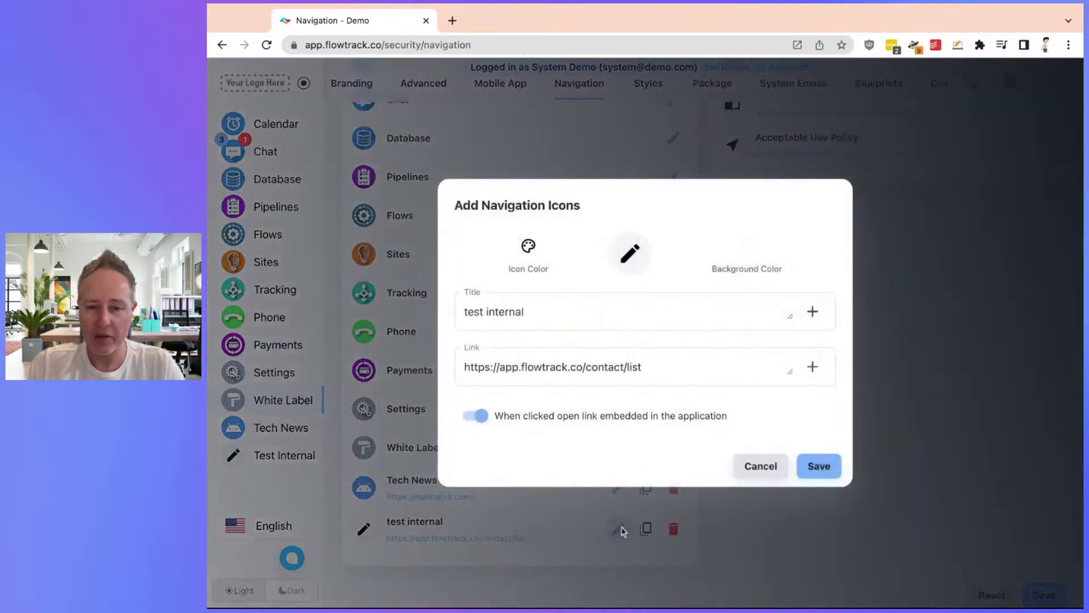
click(814, 367)
scroll(834, 382, down, 15)
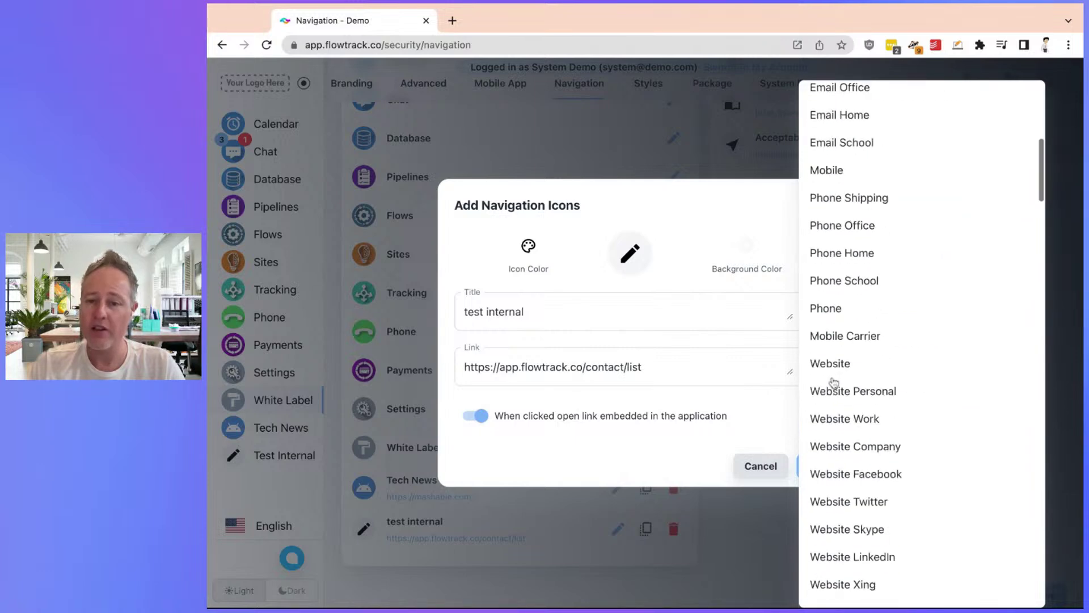
scroll(836, 378, up, 8)
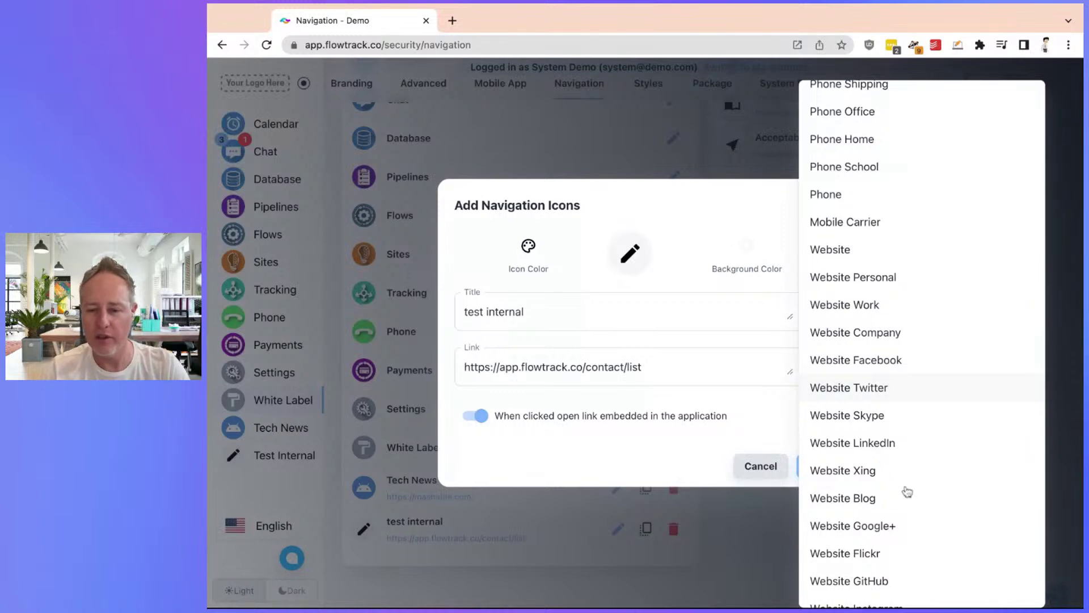
click(911, 524)
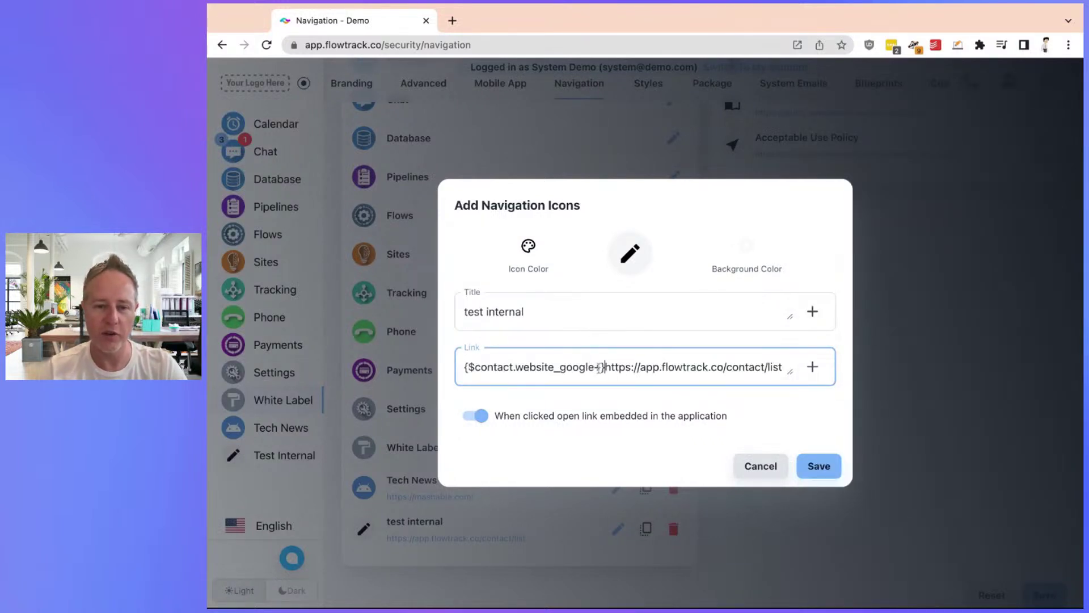
drag(606, 370, 678, 378)
key(BackSpace)
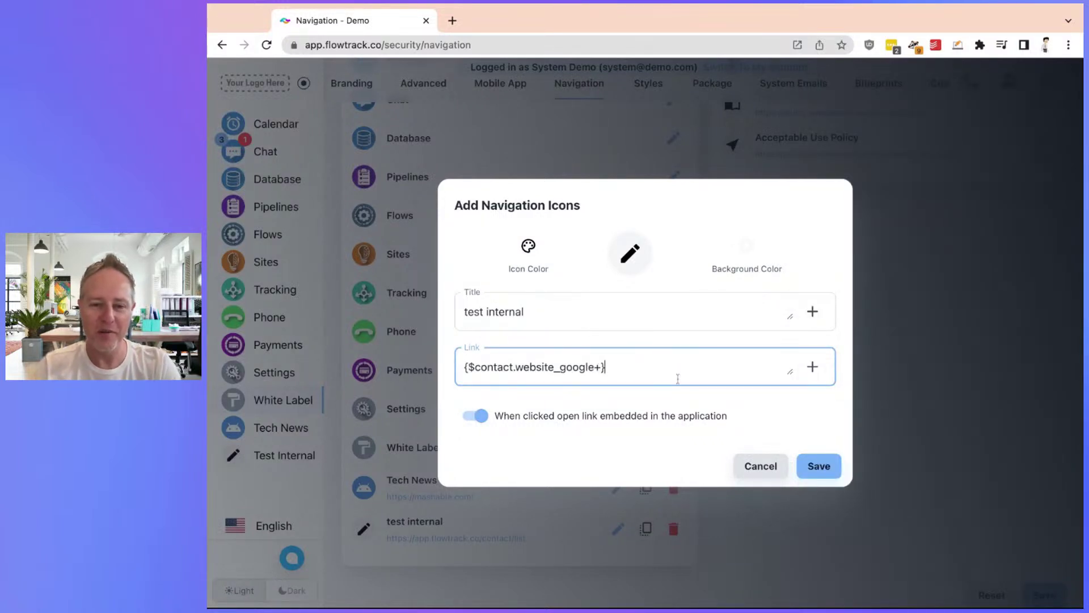
triple_click(635, 367)
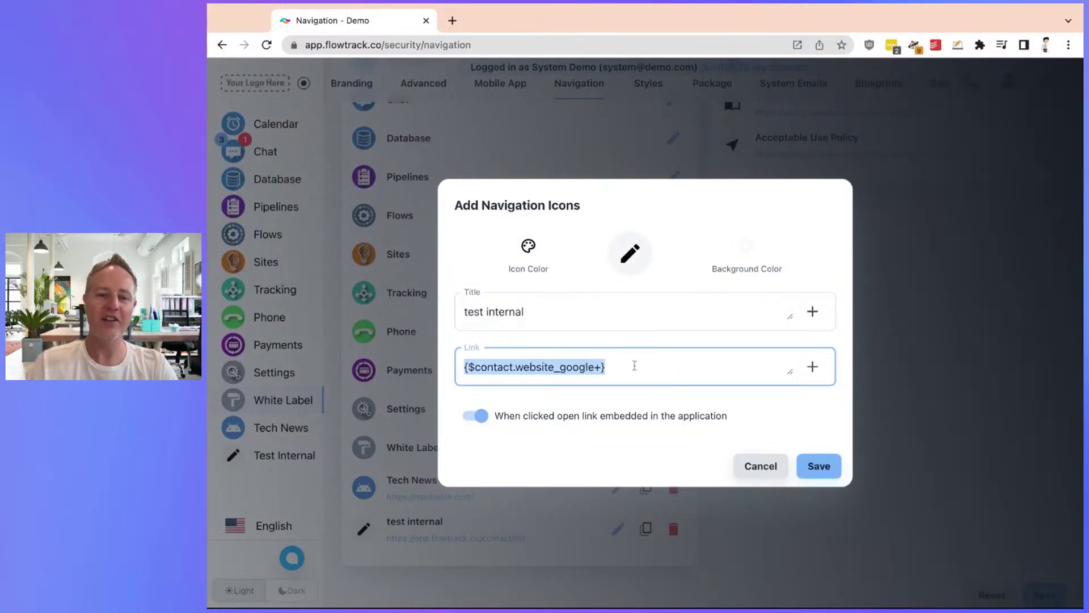
- Try the title Help Desk for the test internal navigation item with the contact variable link, and cancel the edit
triple_click(569, 311)
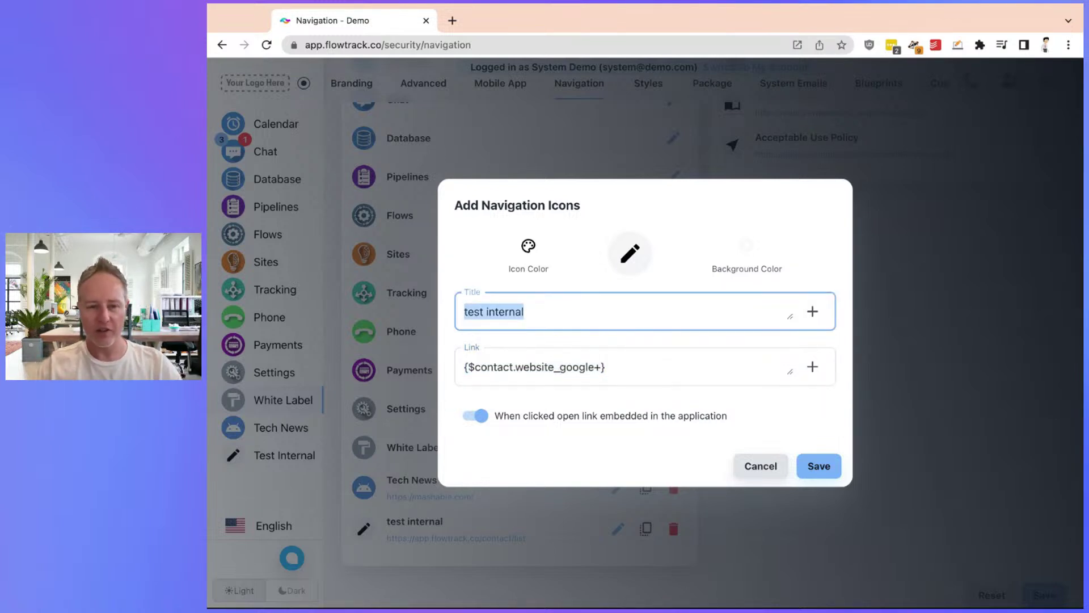
text(Help De)
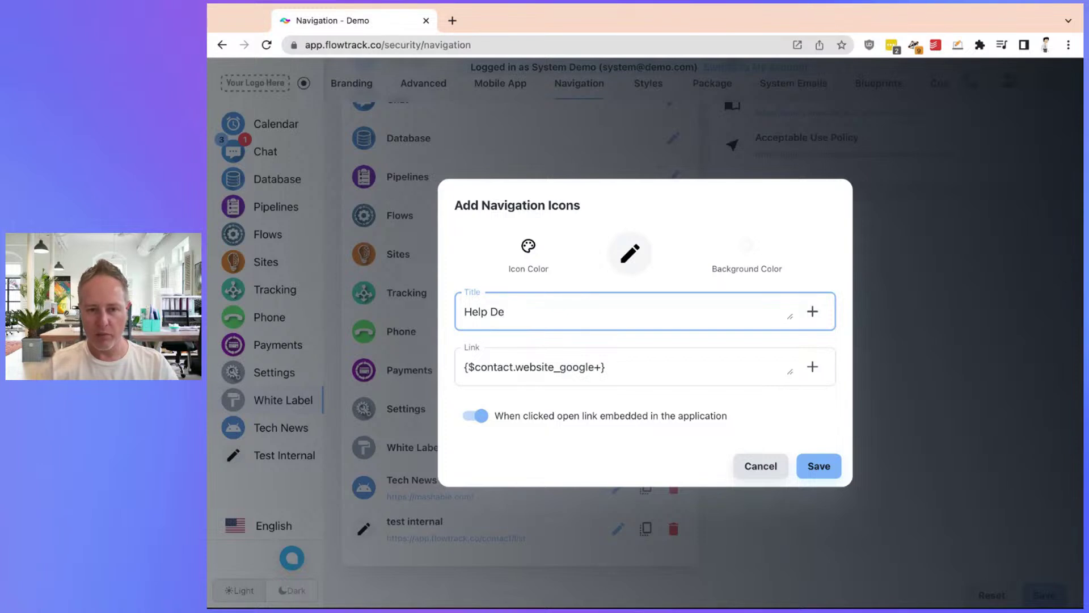
text(sk)
click(623, 372)
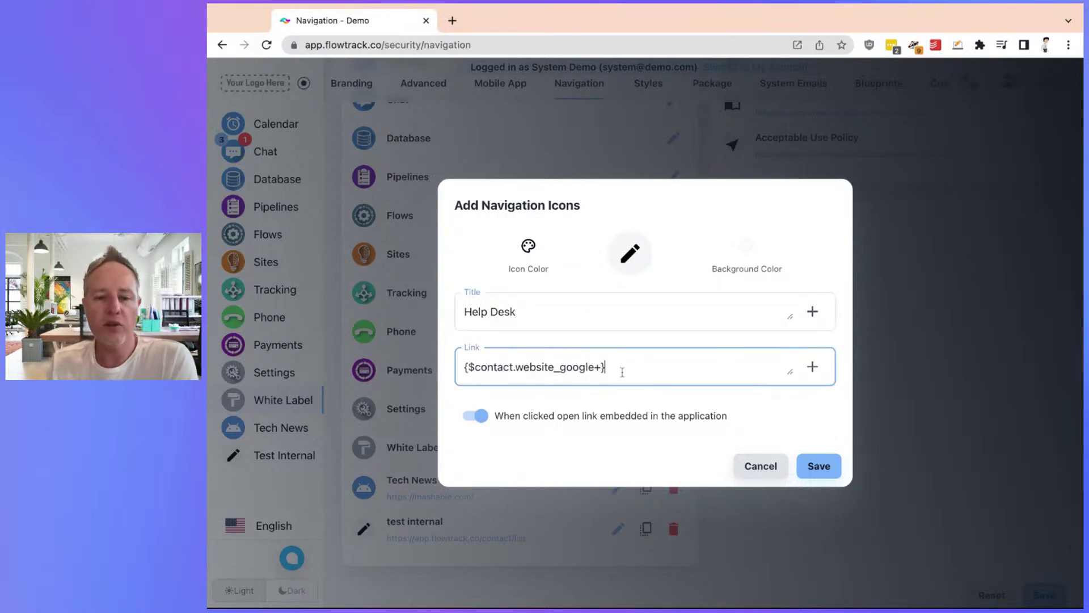
drag(622, 371, 390, 365)
click(467, 366)
triple_click(465, 366)
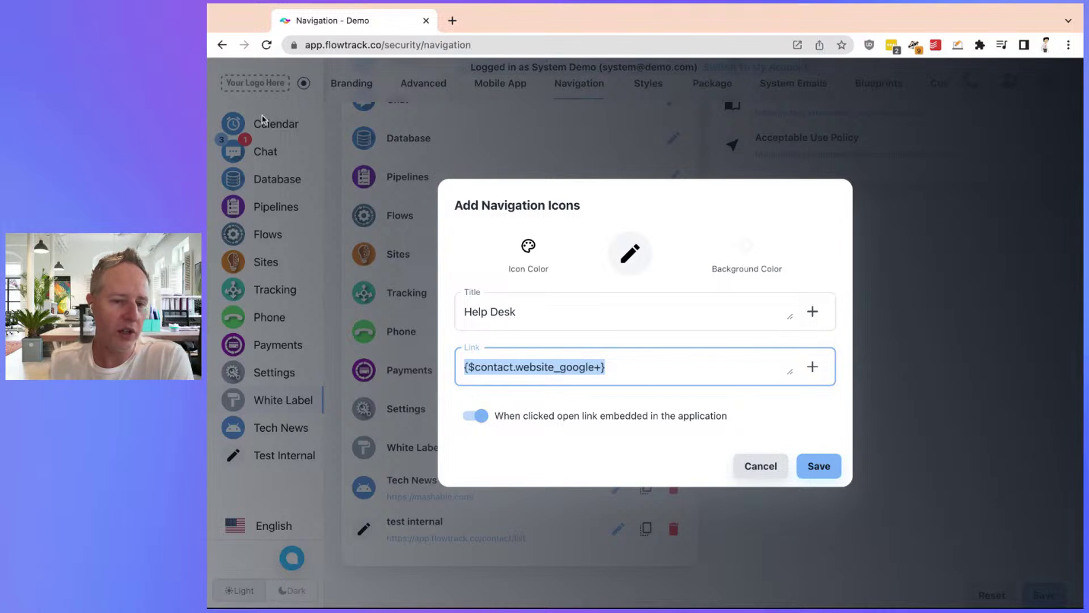
click(546, 366)
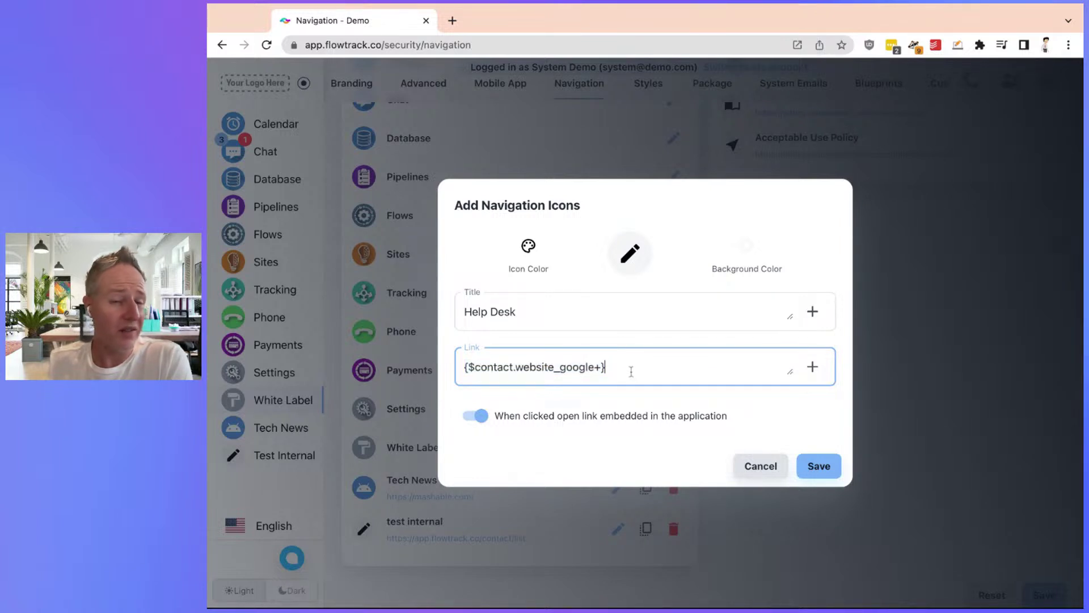
triple_click(631, 371)
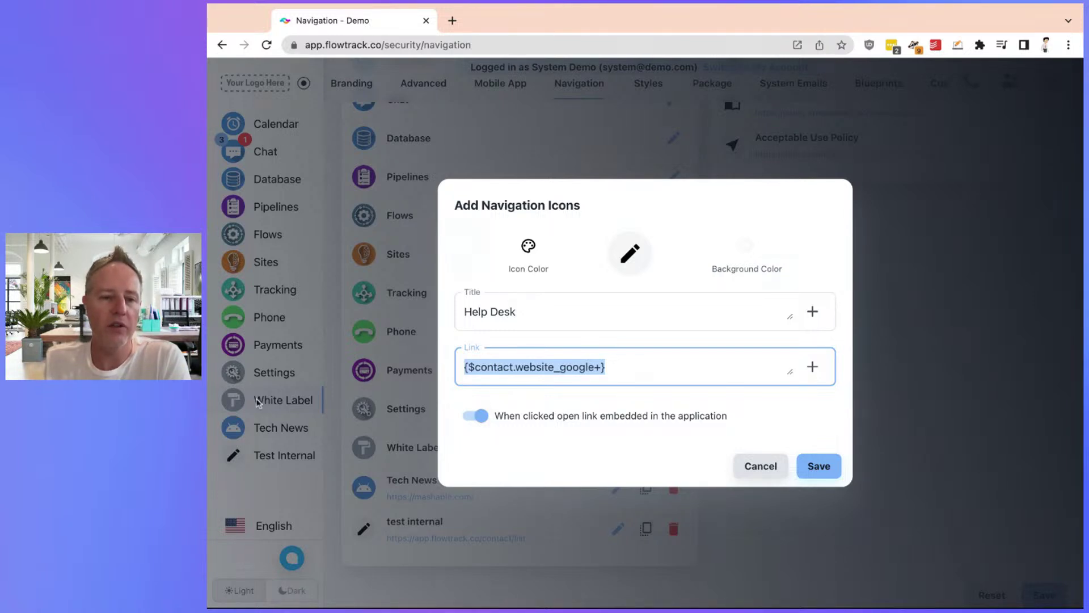
click(761, 466)
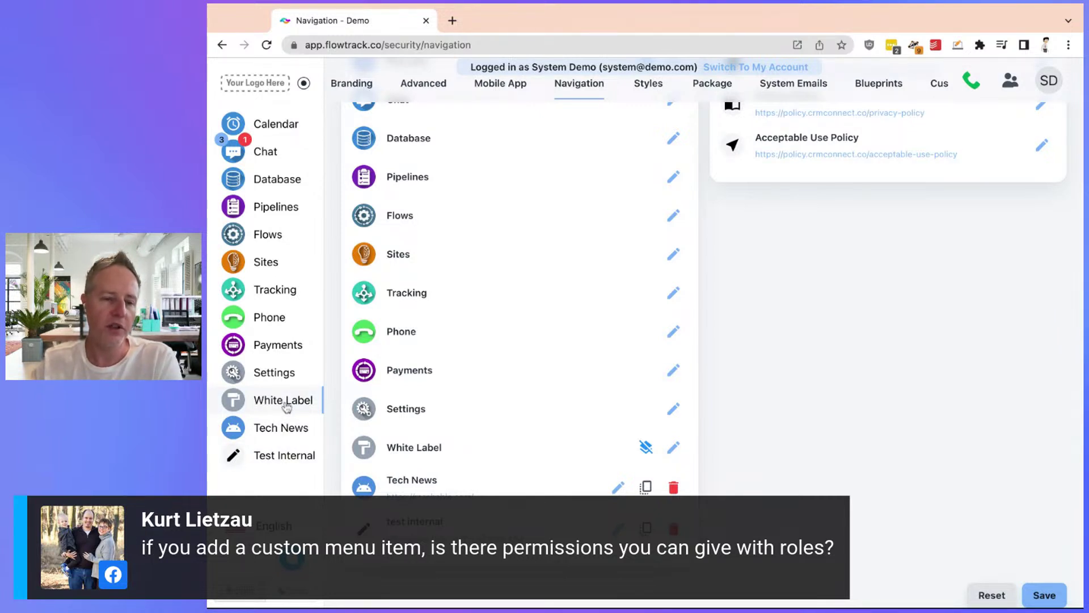
- Open the permissions of the role Limited Role - No SITES from the account's Roles settings
scroll(493, 233, up, 3)
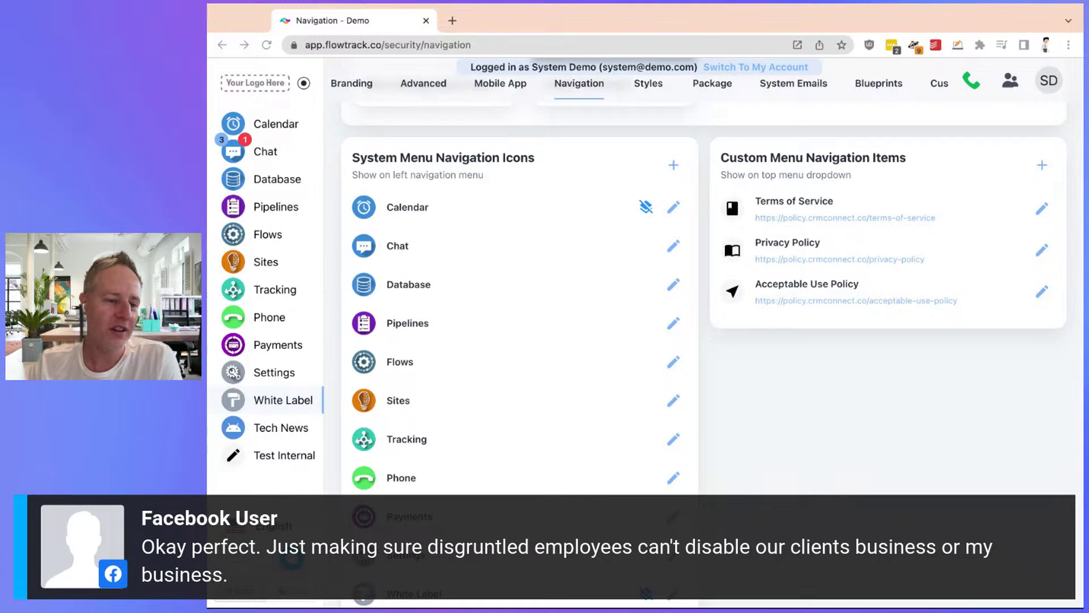
click(277, 376)
click(431, 84)
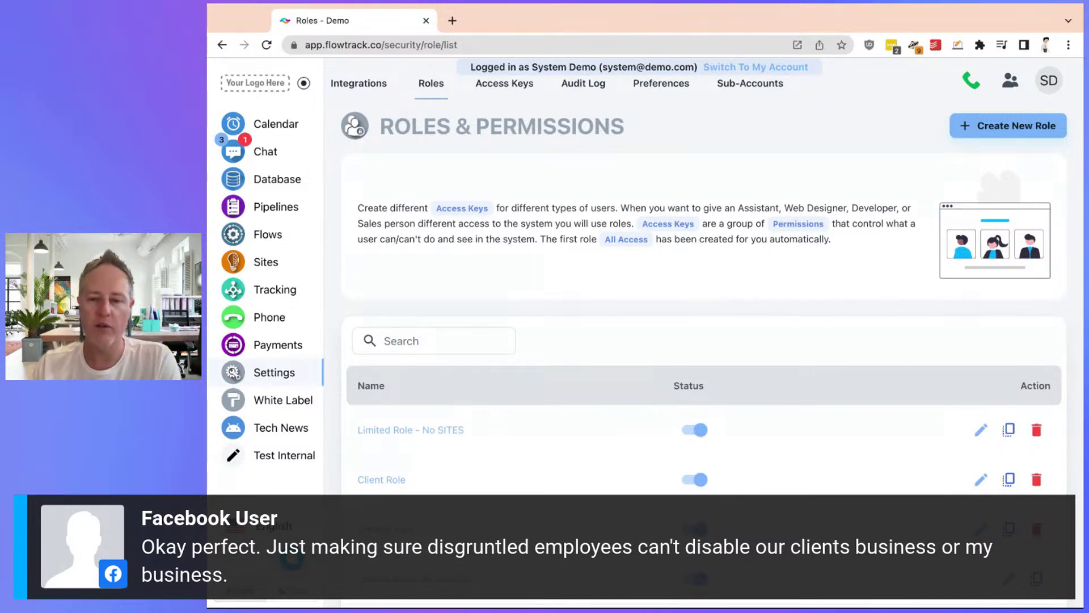
click(428, 430)
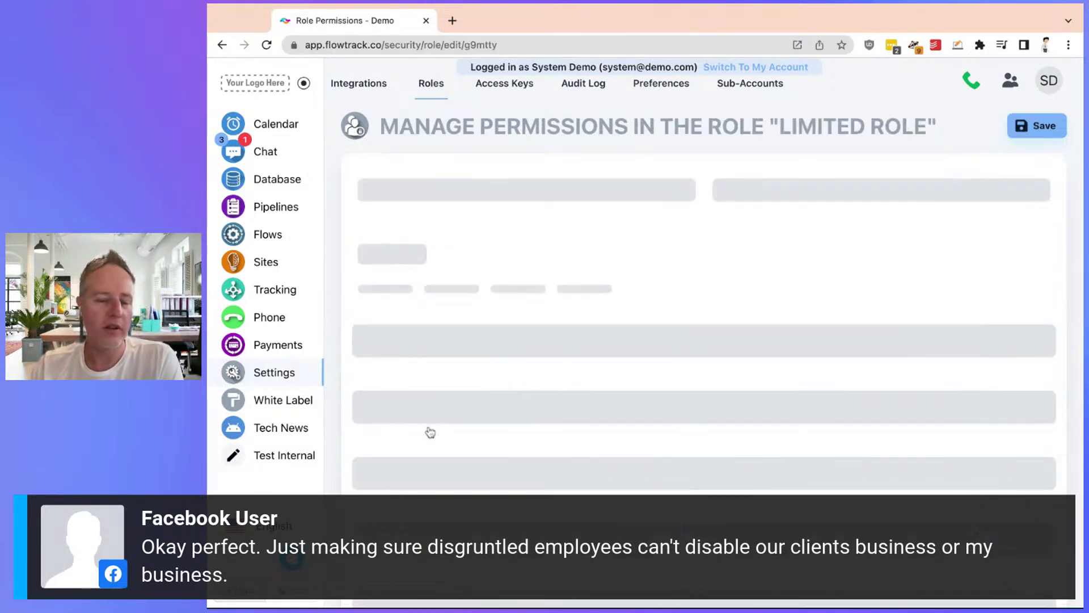
- Expand the Billing system permissions and remove the Edit, Delete and Create permissions for Credit Card
scroll(428, 427, down, 3)
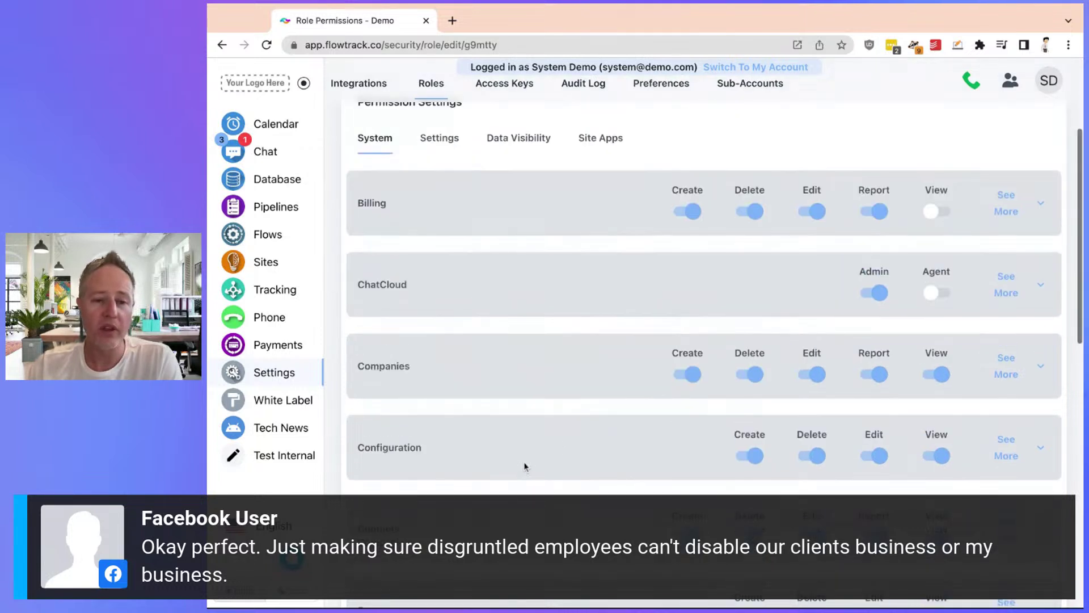
click(1004, 212)
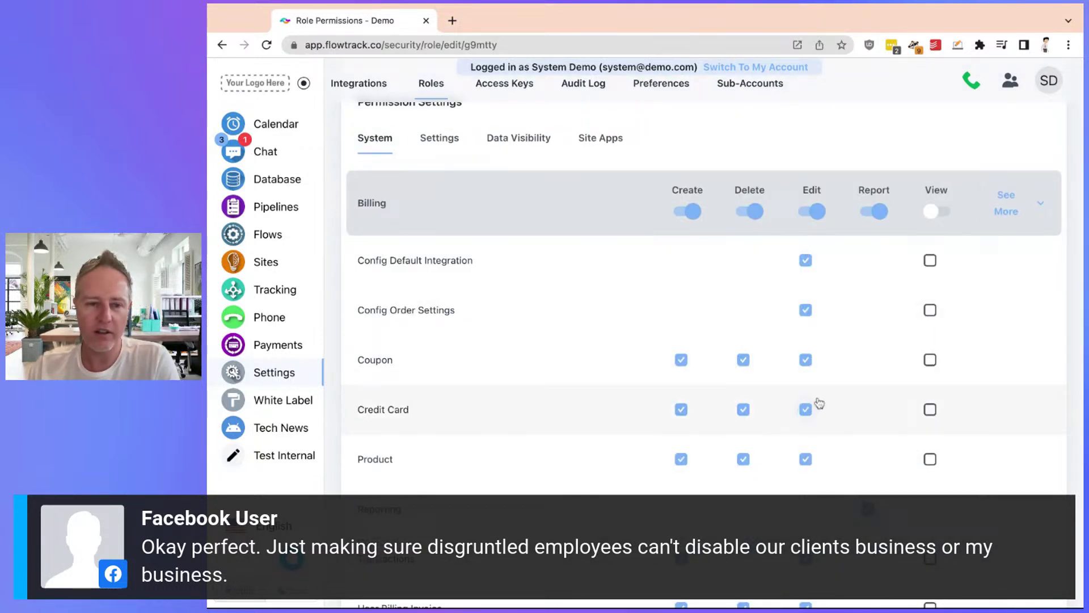
click(805, 409)
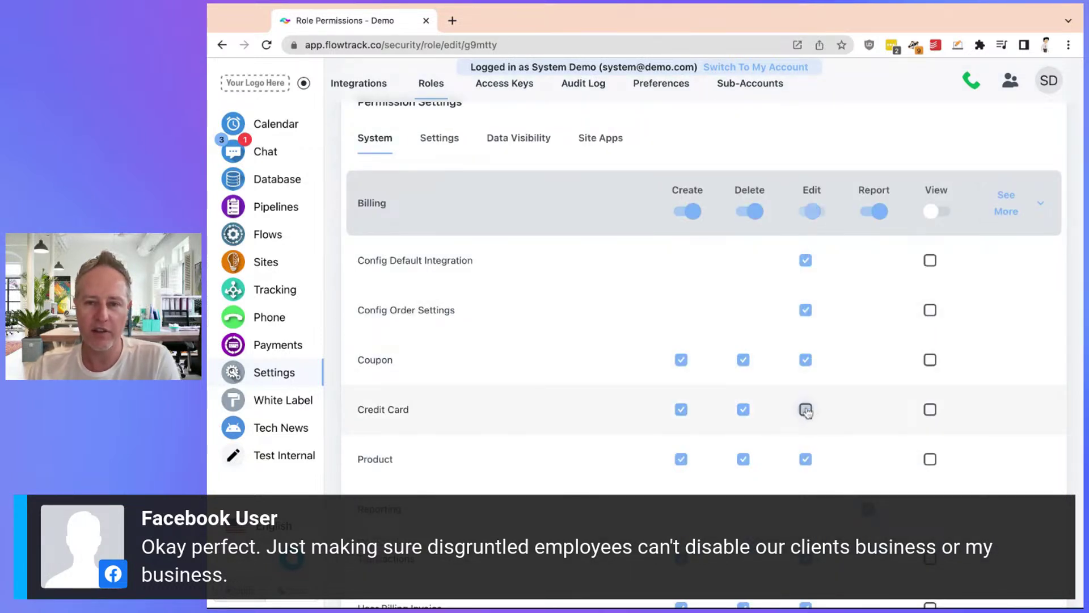
click(745, 409)
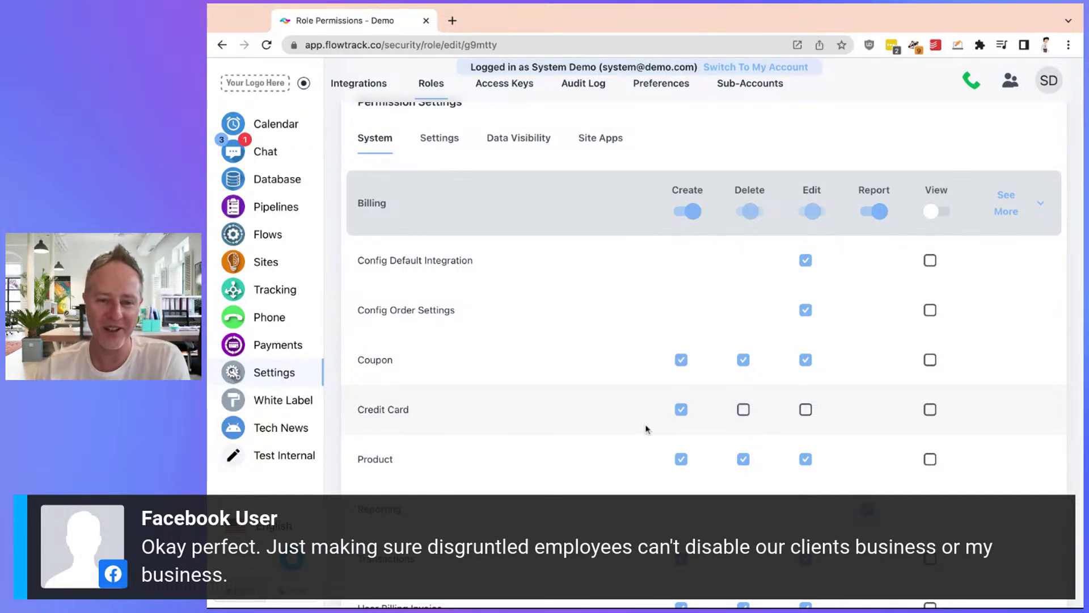
click(683, 411)
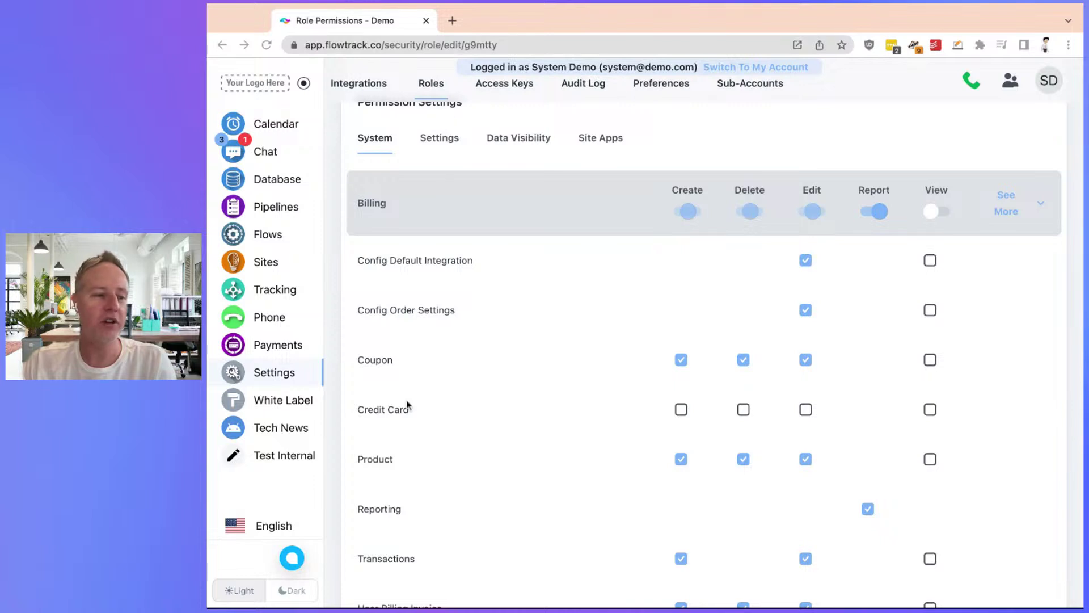
- Collapse the Billing permissions and expand the Contacts category to examine its individual permissions
scroll(566, 397, down, 5)
scroll(566, 399, up, 8)
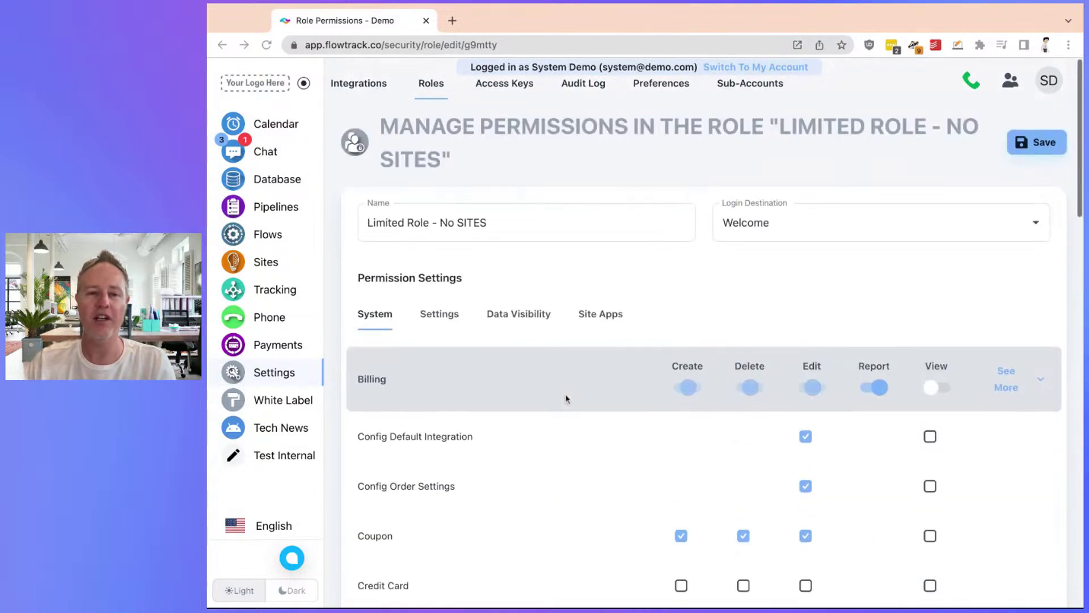
click(1006, 377)
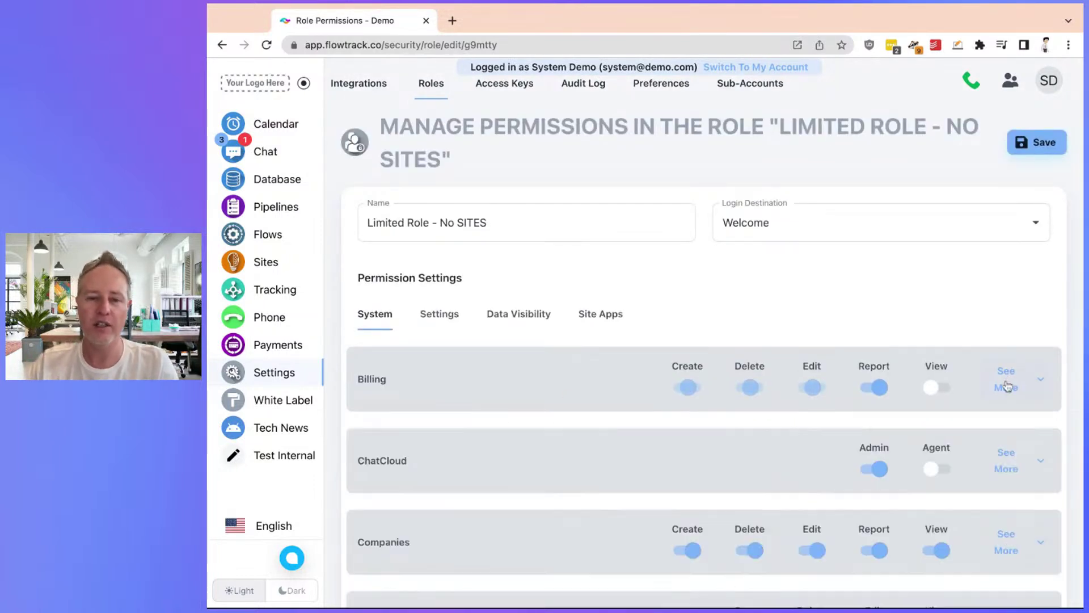
scroll(663, 505, down, 2)
scroll(675, 503, up, 1)
scroll(679, 501, down, 5)
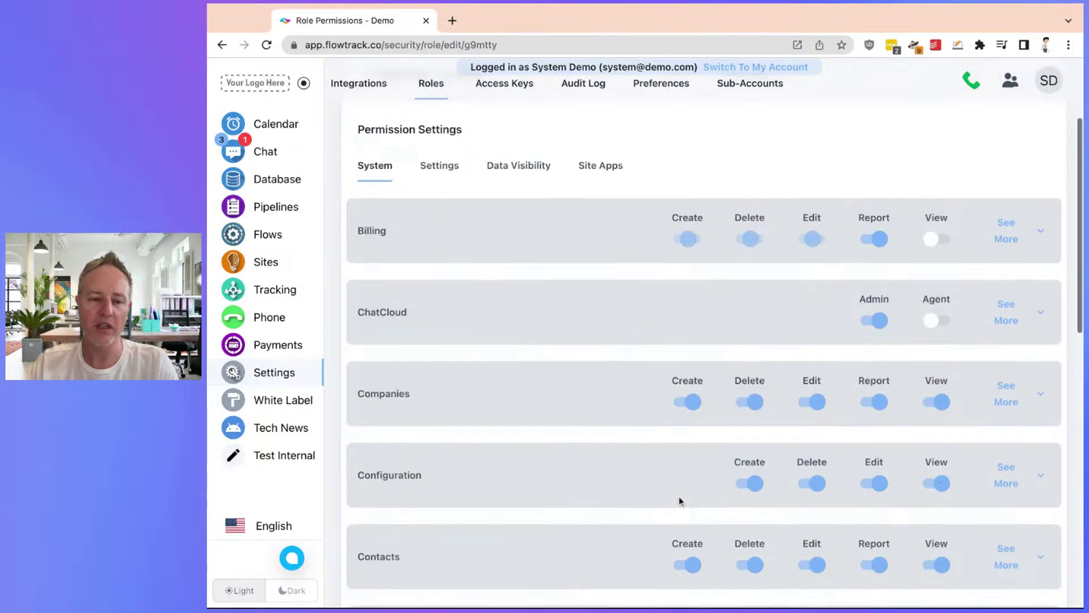
click(1007, 391)
scroll(764, 386, down, 1)
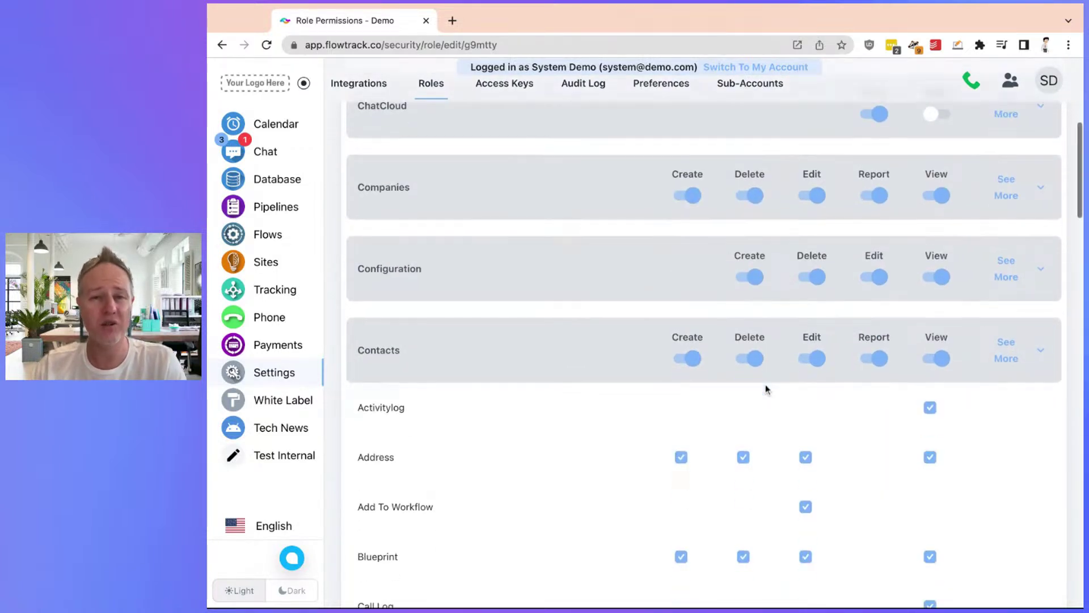